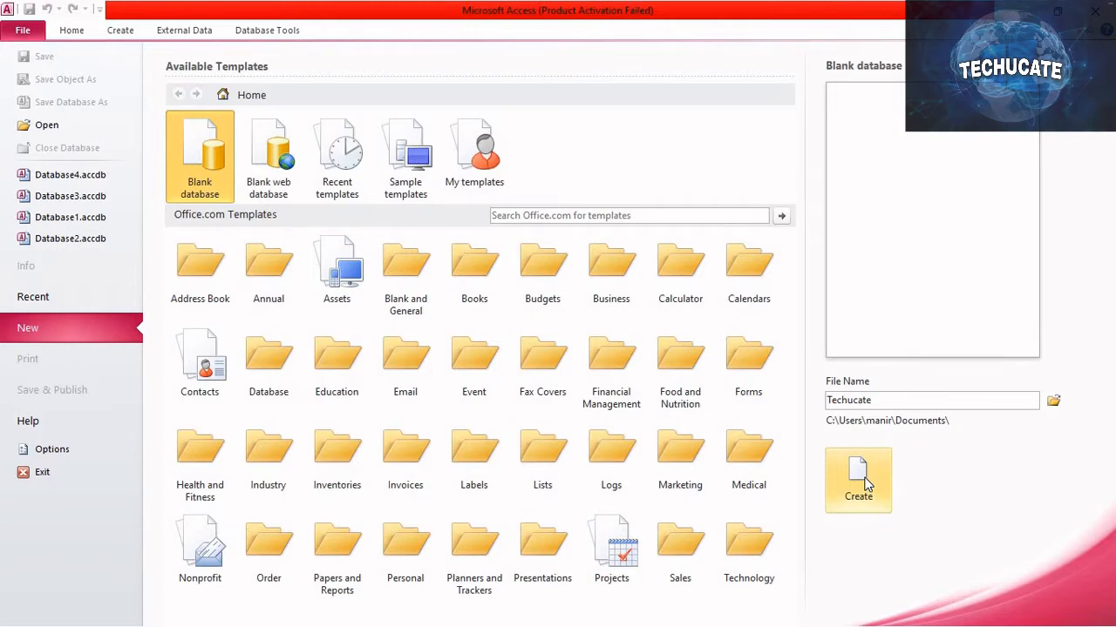
Create the blank database Techucate and start a new table in Design View
{"action": "left_click", "coordinate": [867, 495]}
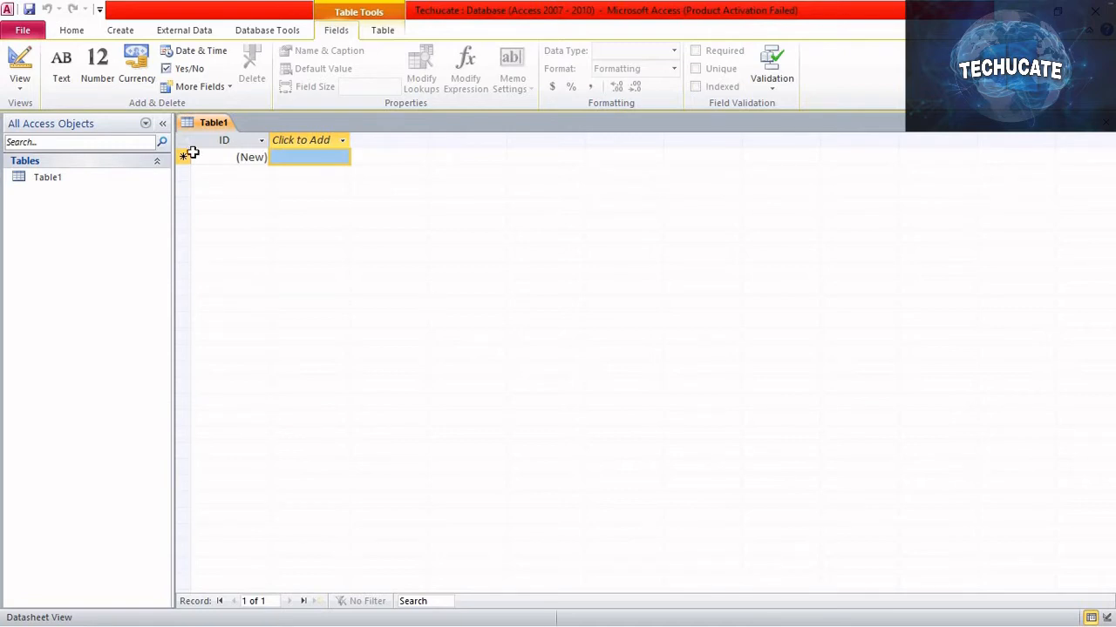
{"action": "left_click", "coordinate": [119, 32]}
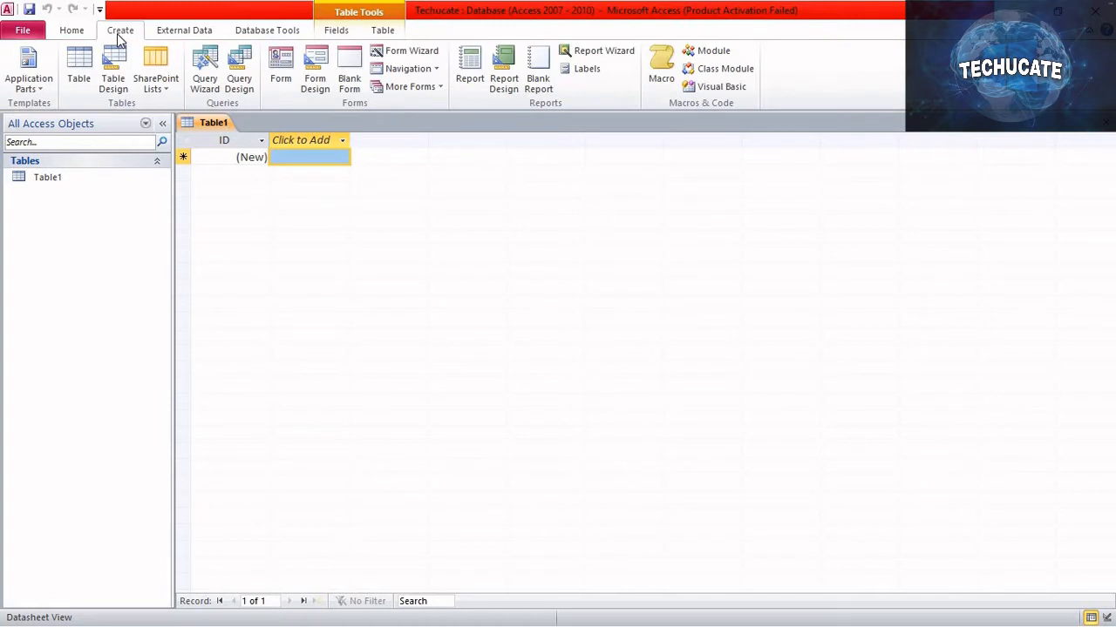
{"action": "left_click", "coordinate": [113, 91]}
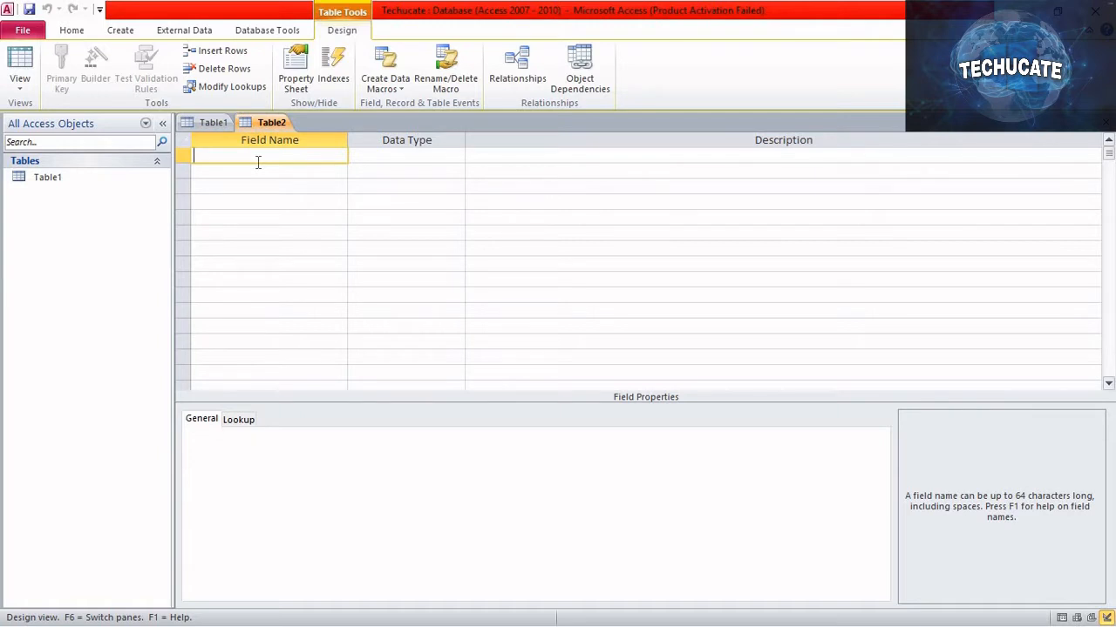
Add the fields Roll Number, First Name and Last Name to the new table
{"action": "type", "text": "Roll Numbe"}
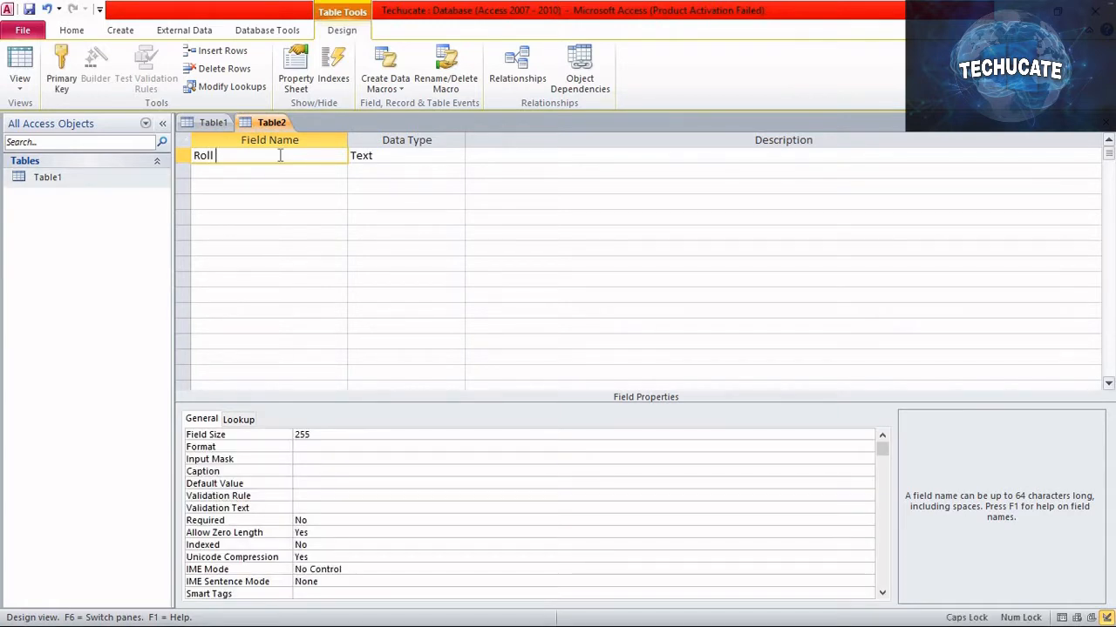
{"action": "type", "text": "r"}
{"action": "left_click", "coordinate": [272, 174]}
{"action": "type", "text": "First "}
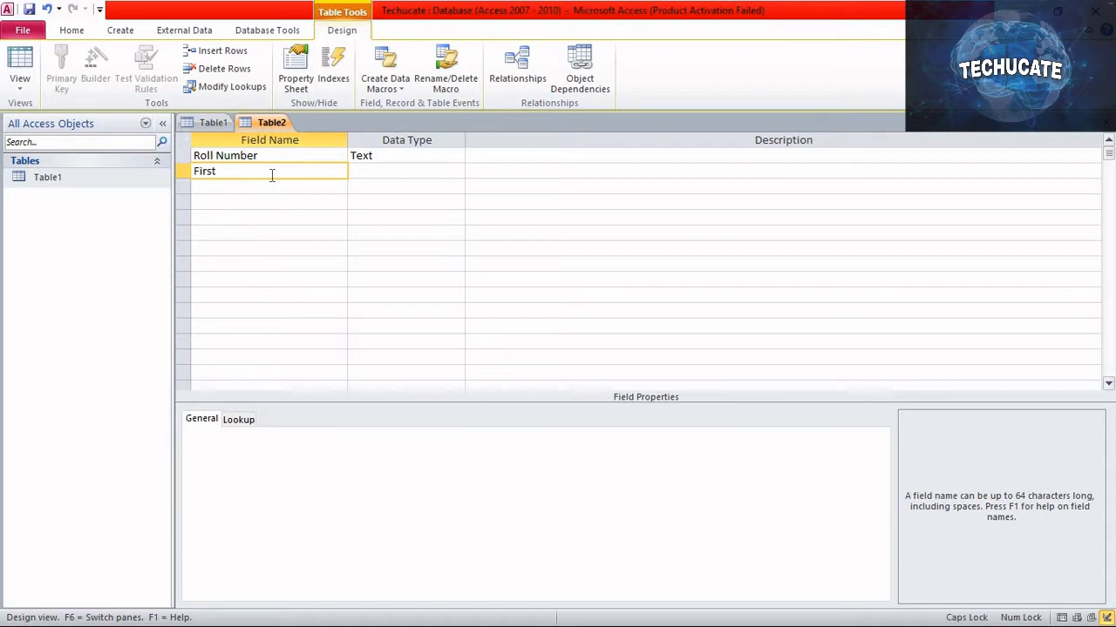
{"action": "type", "text": "Name"}
{"action": "left_click", "coordinate": [267, 185]}
{"action": "type", "text": "Las"}
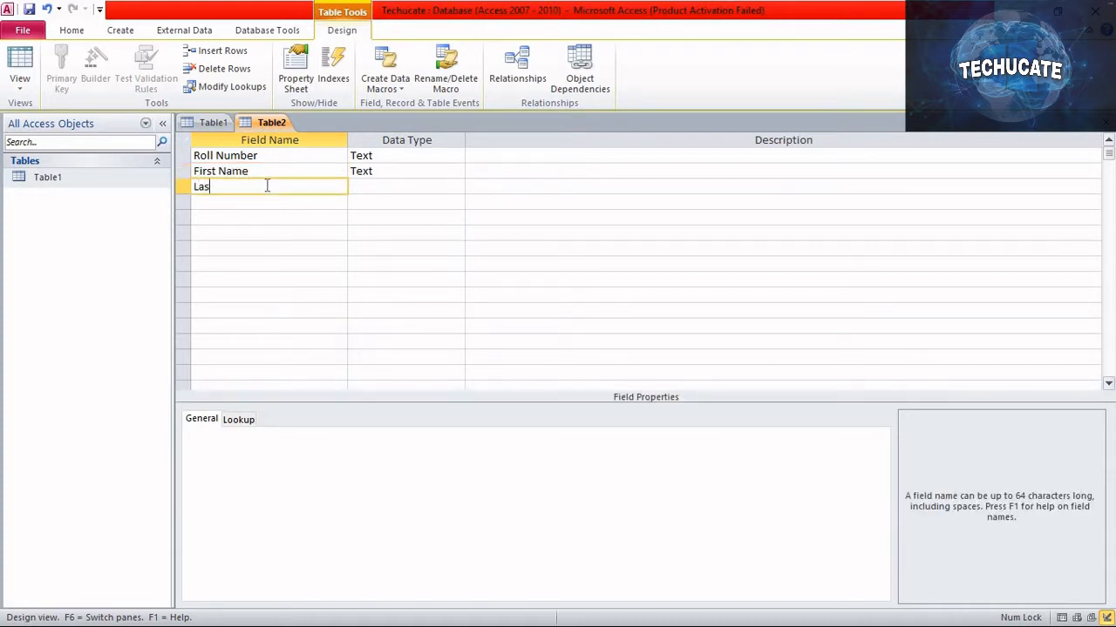
{"action": "type", "text": "t Name"}
{"action": "left_click", "coordinate": [265, 201]}
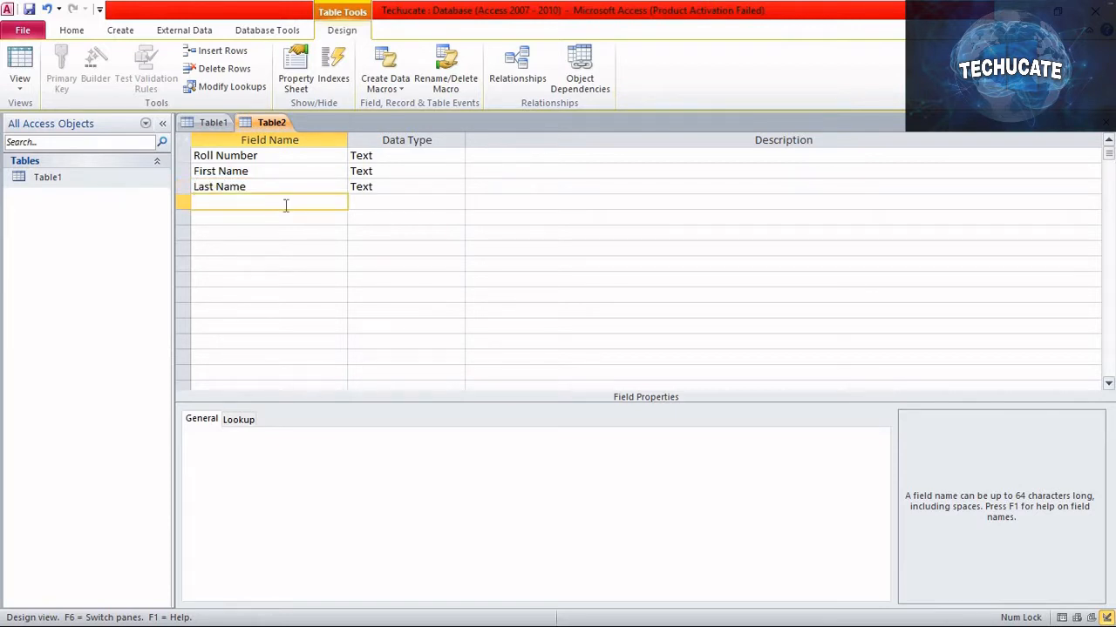
Look through the data types available for the Roll Number field
{"action": "left_click", "coordinate": [374, 157]}
{"action": "left_click", "coordinate": [454, 155]}
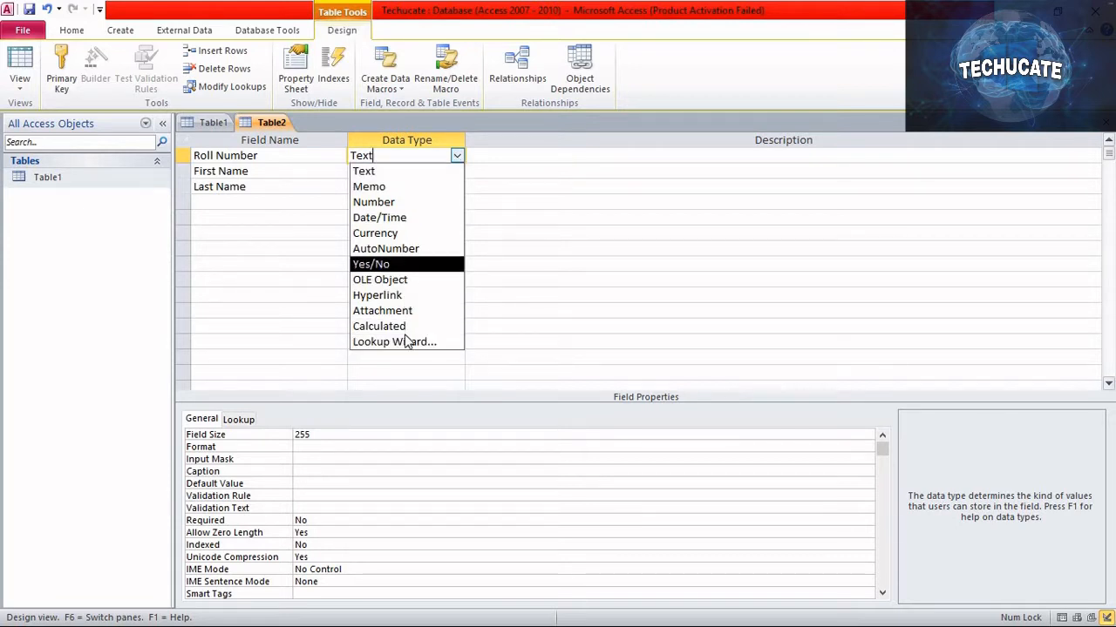
{"action": "left_click", "coordinate": [493, 160]}
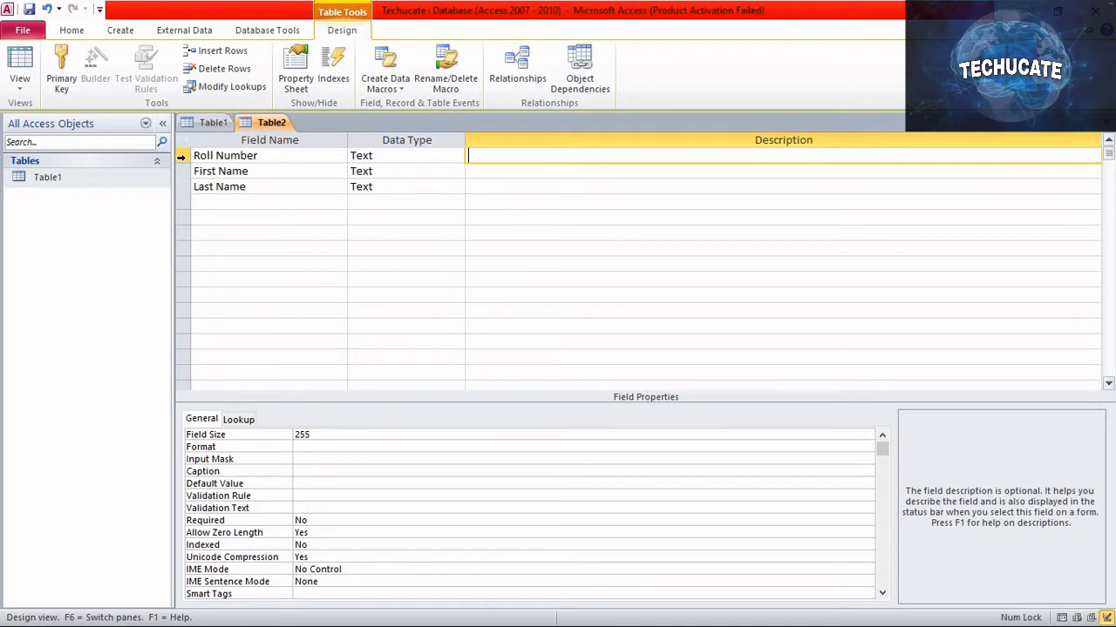
Try the primary key on the Roll Number field and on the First Name field, removing it each time
{"action": "left_click", "coordinate": [183, 163]}
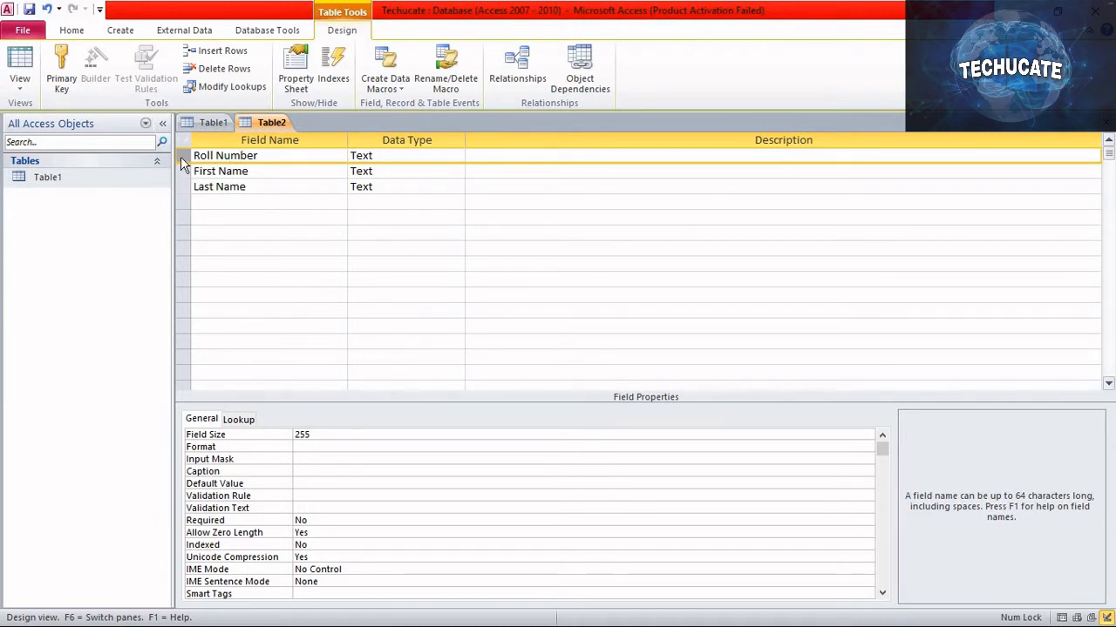
{"action": "left_click", "coordinate": [70, 87]}
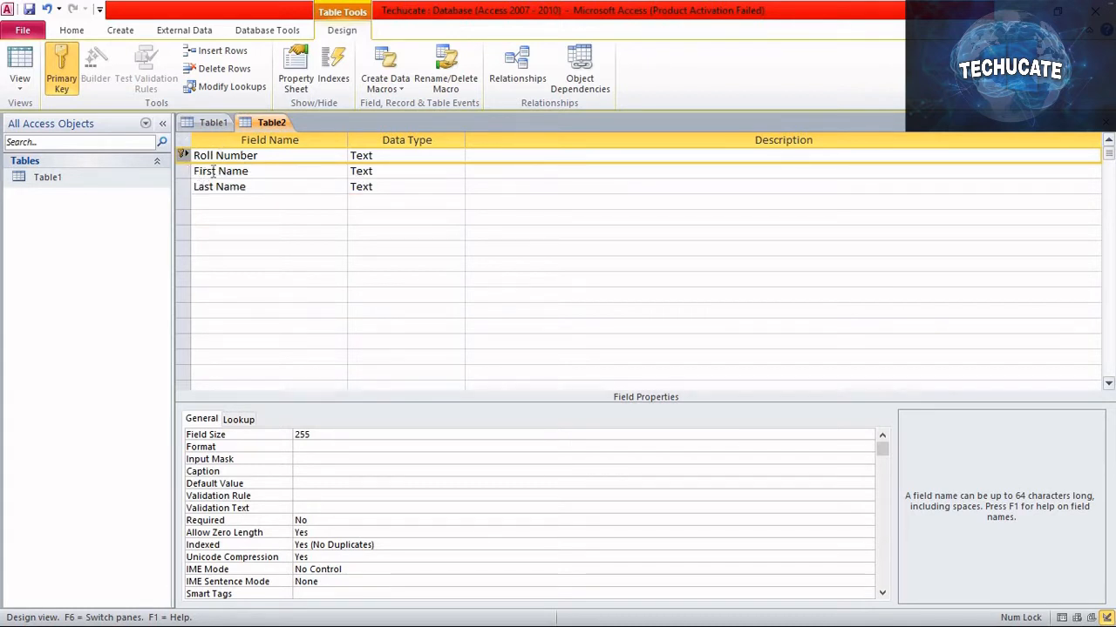
{"action": "left_click", "coordinate": [54, 83]}
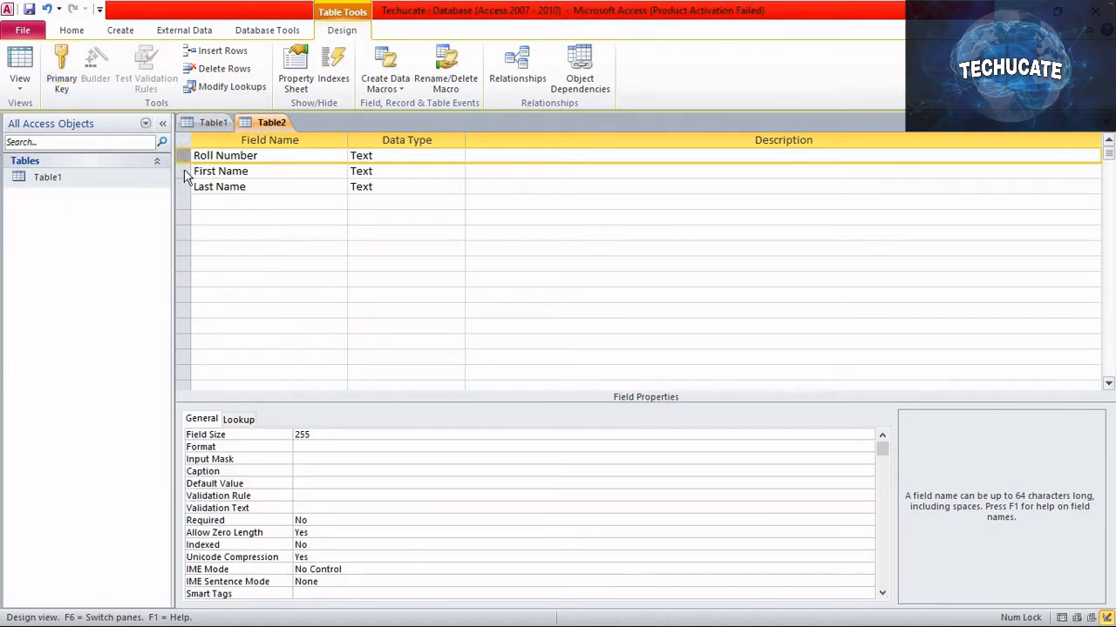
{"action": "left_click", "coordinate": [185, 172]}
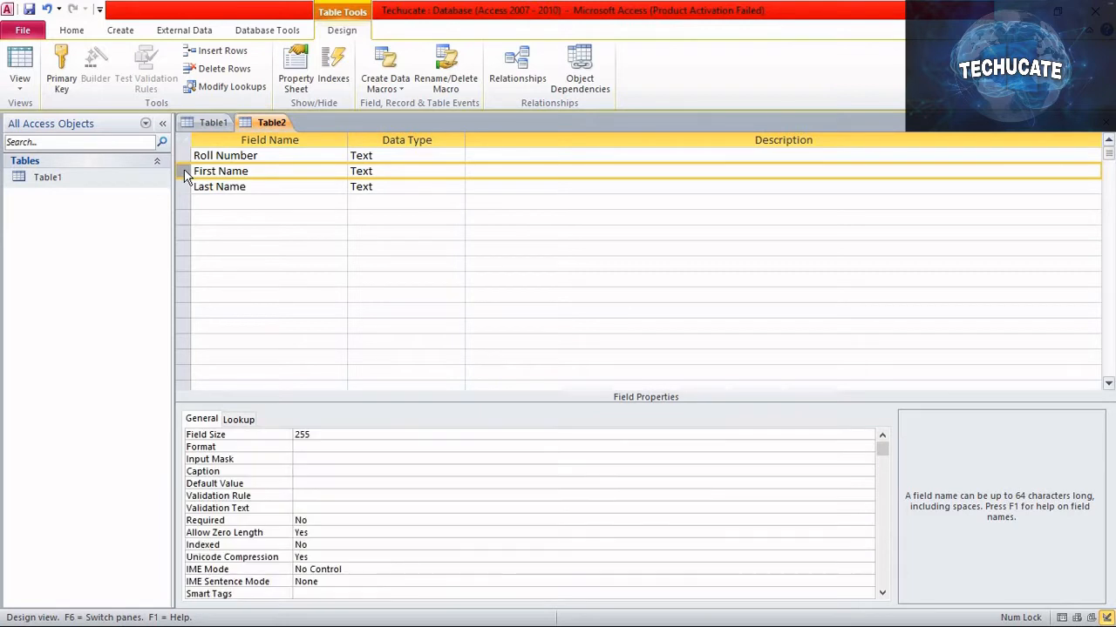
{"action": "left_click", "coordinate": [56, 71]}
{"action": "left_click", "coordinate": [62, 84]}
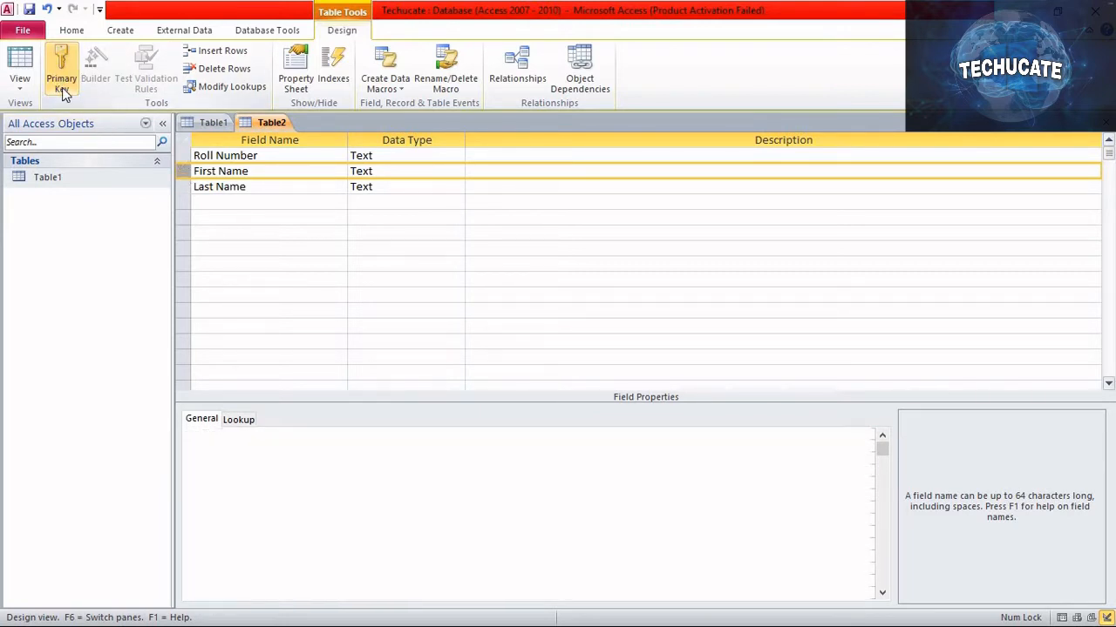
Make Roll Number the primary key and save the table as Alpha
{"action": "left_click", "coordinate": [181, 155]}
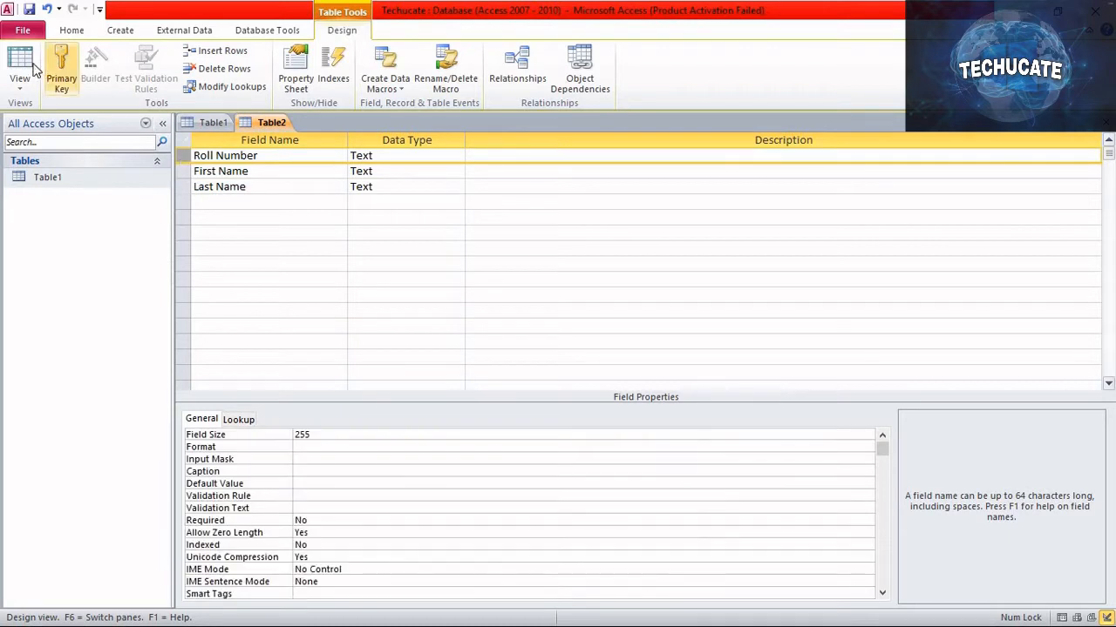
{"action": "left_click", "coordinate": [61, 79]}
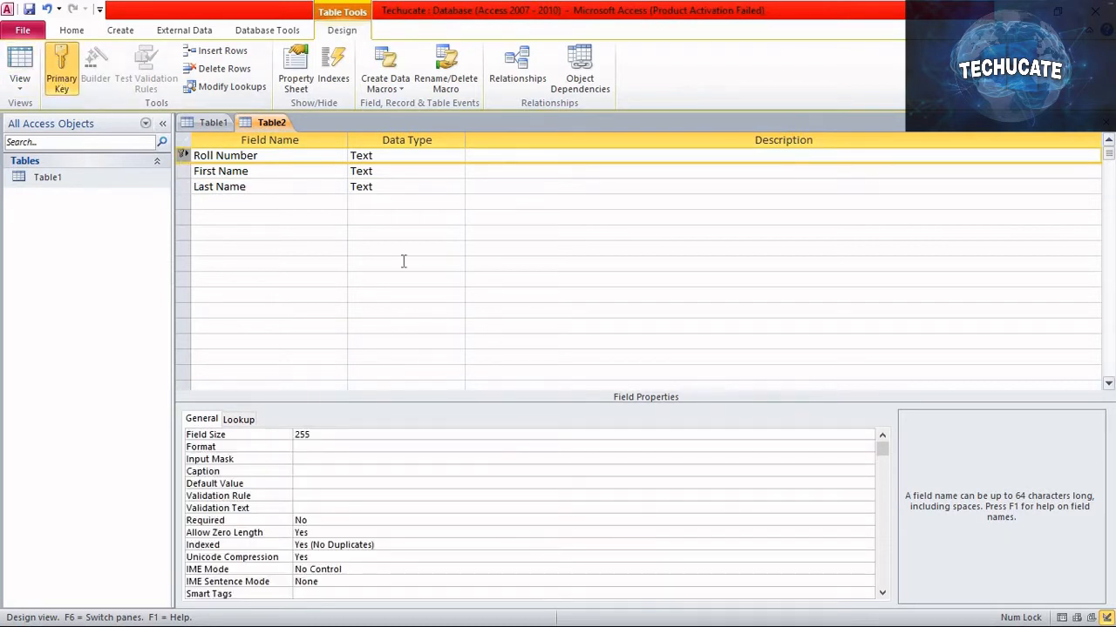
{"action": "right_click", "coordinate": [275, 129]}
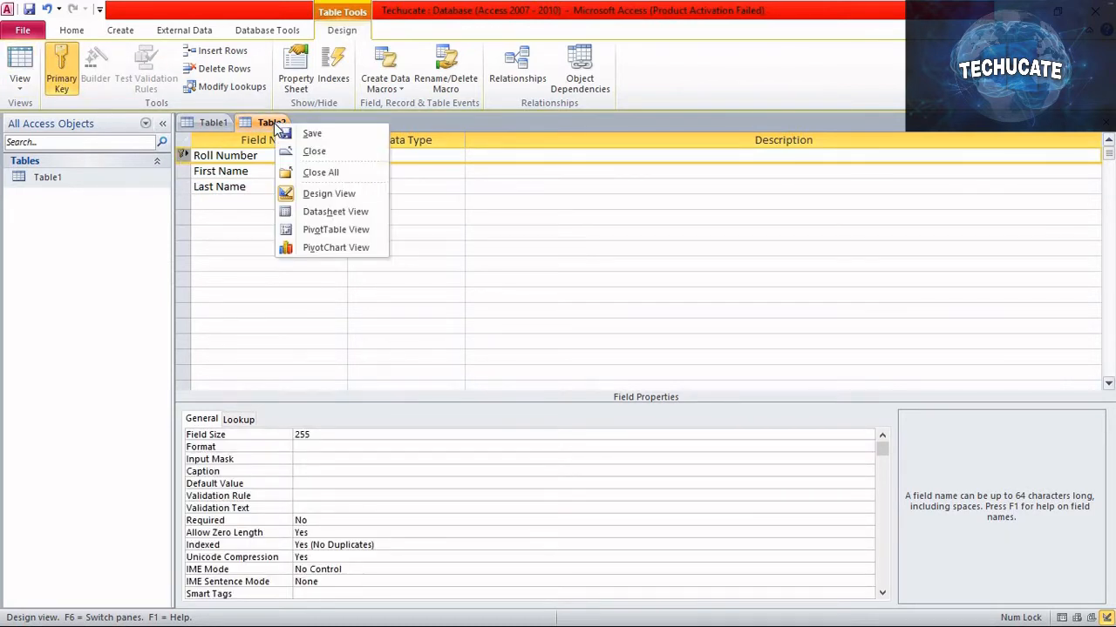
{"action": "left_click", "coordinate": [300, 134]}
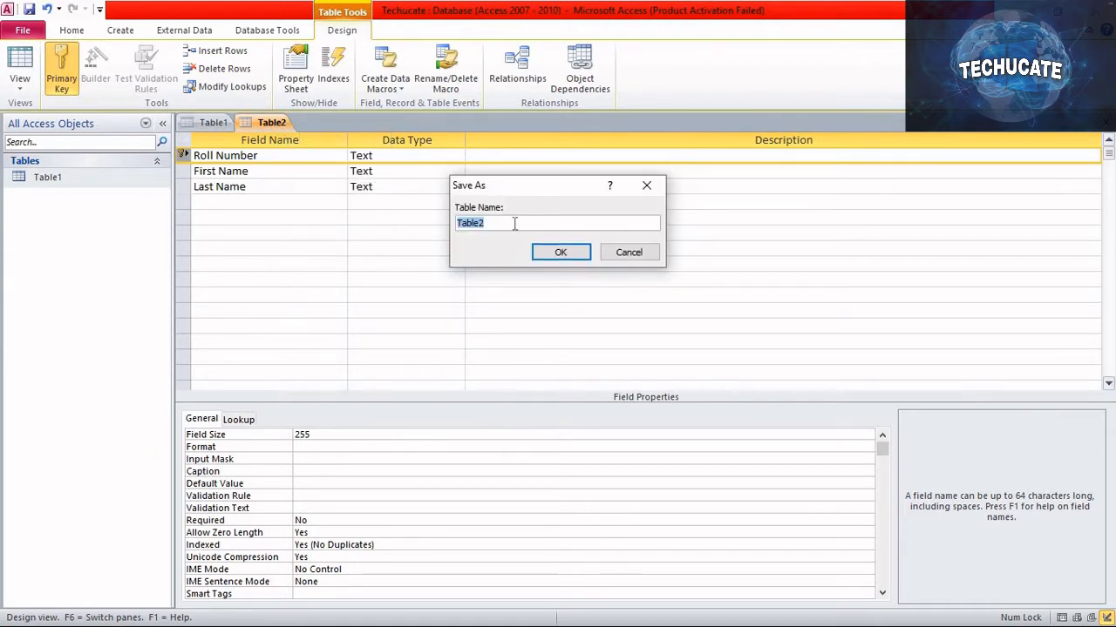
{"action": "type", "text": "Alpha"}
{"action": "left_click", "coordinate": [568, 256]}
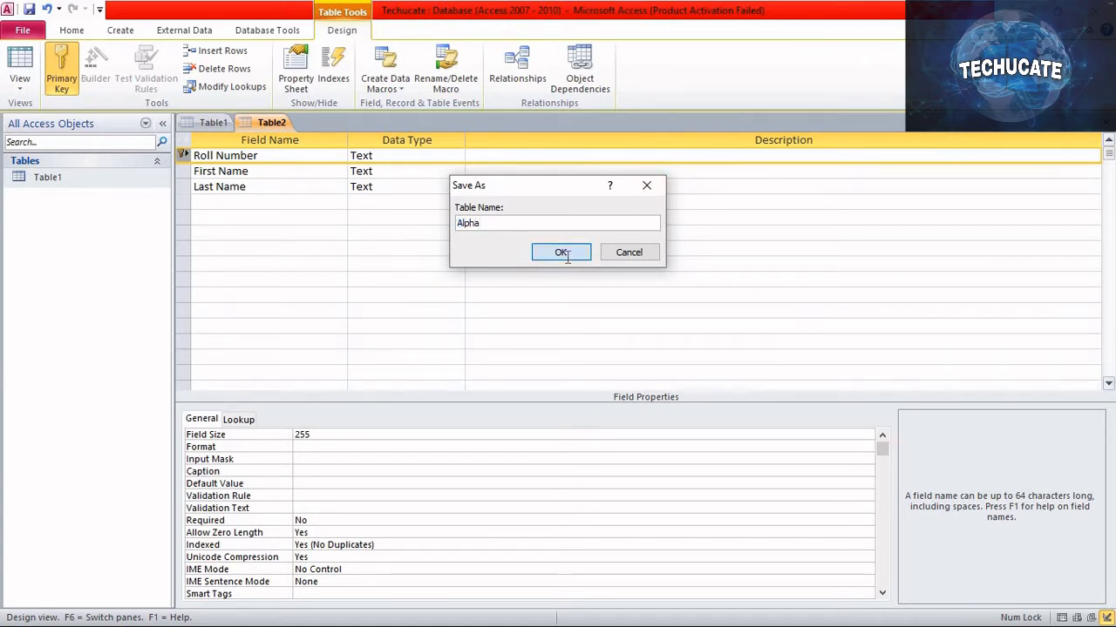
{"action": "left_click", "coordinate": [87, 183]}
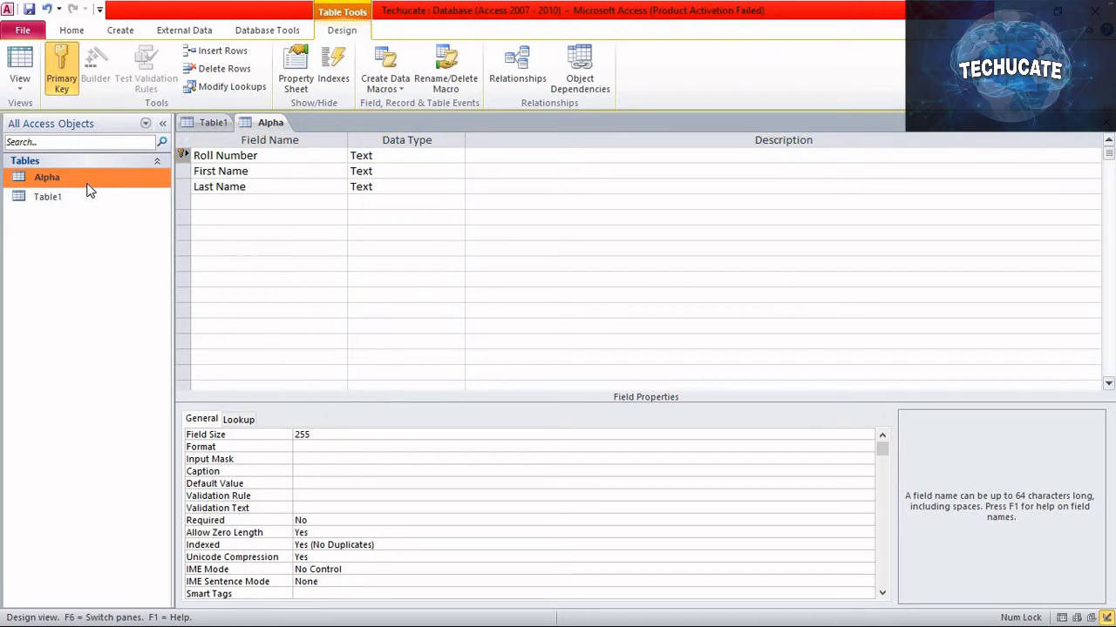
Delete the Last Name field from the Alpha table and save the table
{"action": "left_click", "coordinate": [232, 172]}
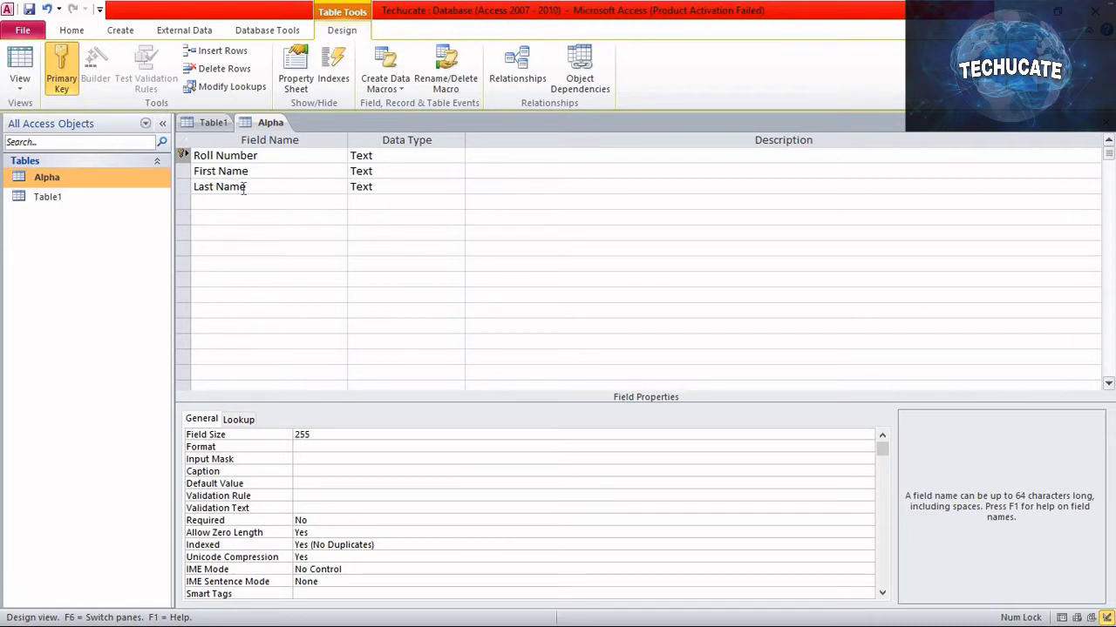
{"action": "left_click", "coordinate": [243, 189]}
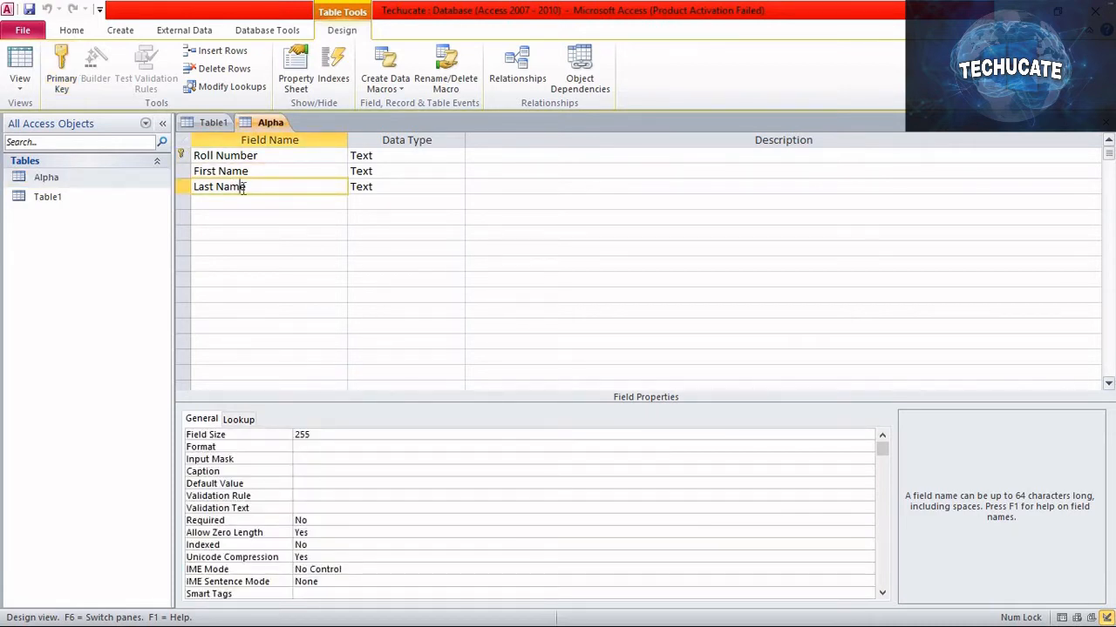
{"action": "right_click", "coordinate": [243, 189]}
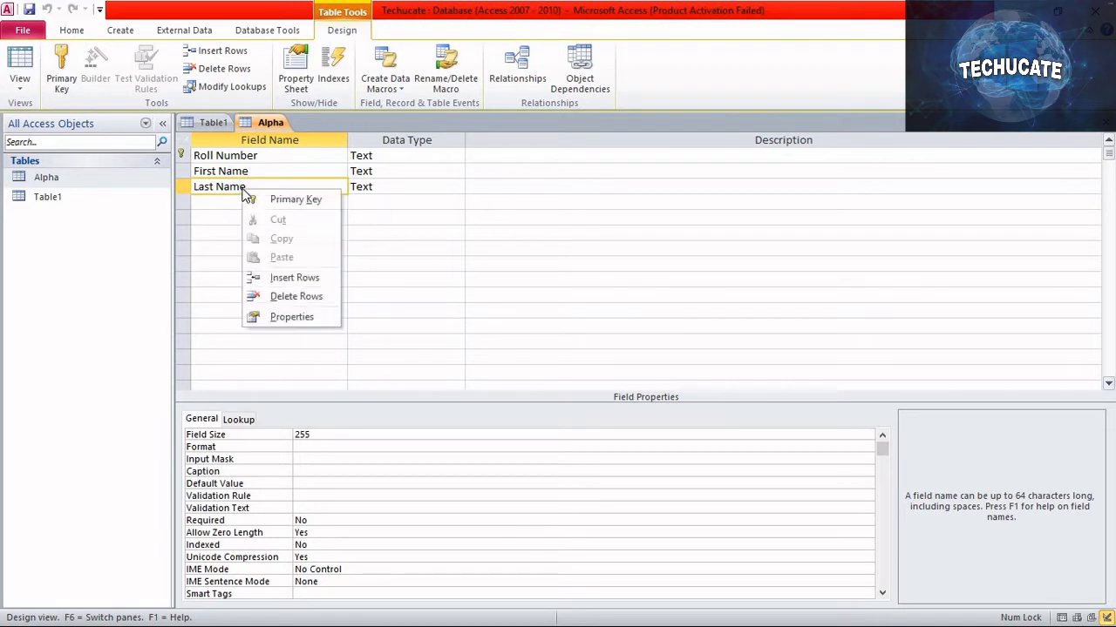
{"action": "left_click", "coordinate": [281, 298]}
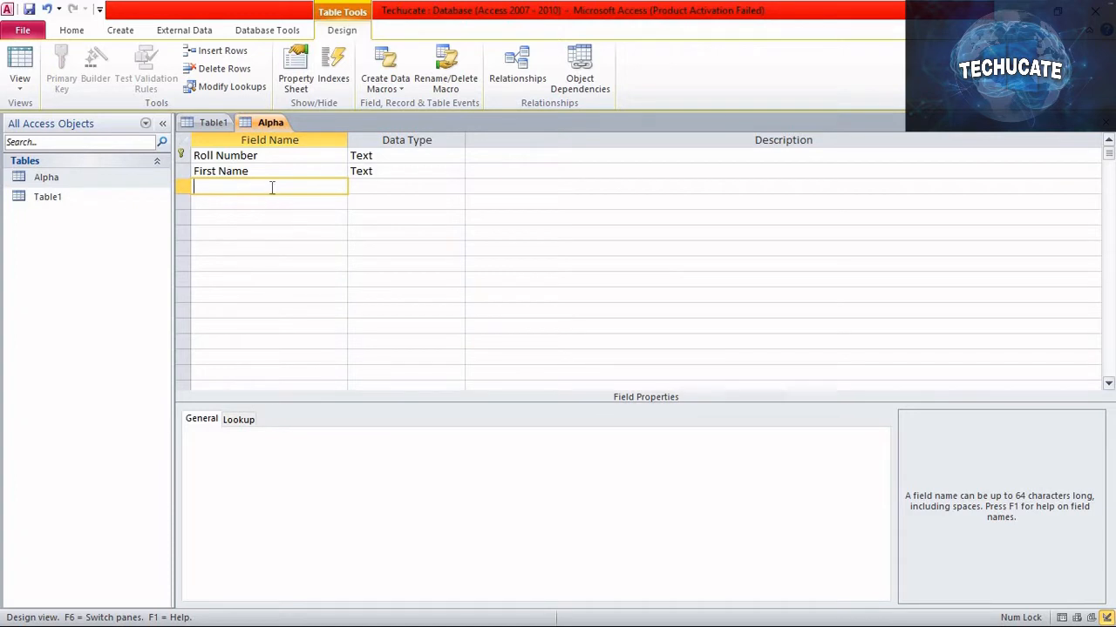
{"action": "right_click", "coordinate": [268, 124]}
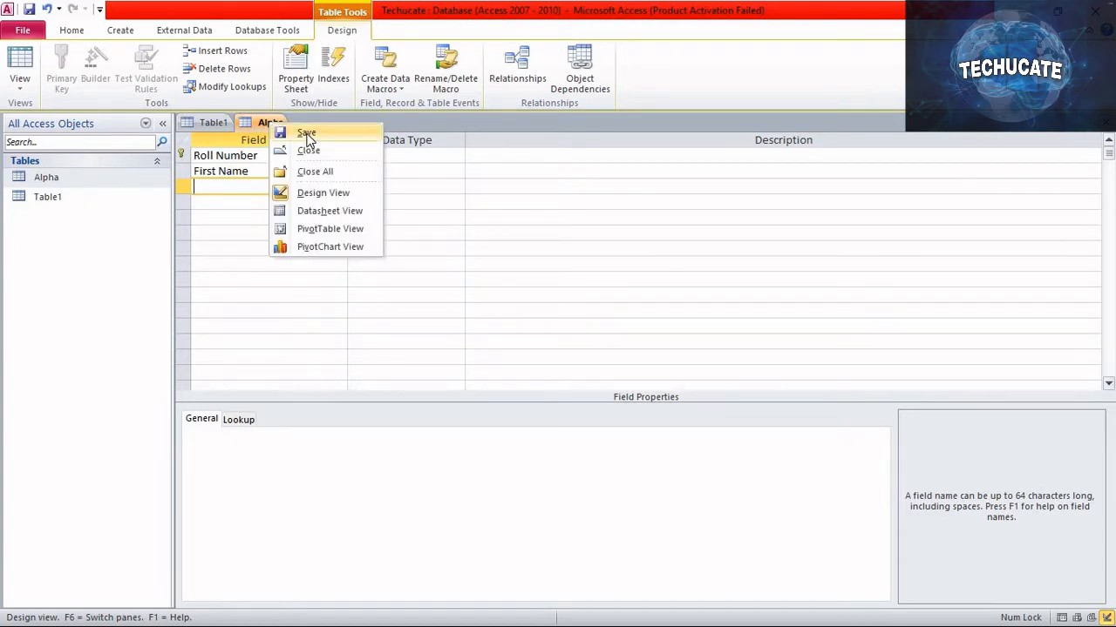
{"action": "left_click", "coordinate": [306, 136]}
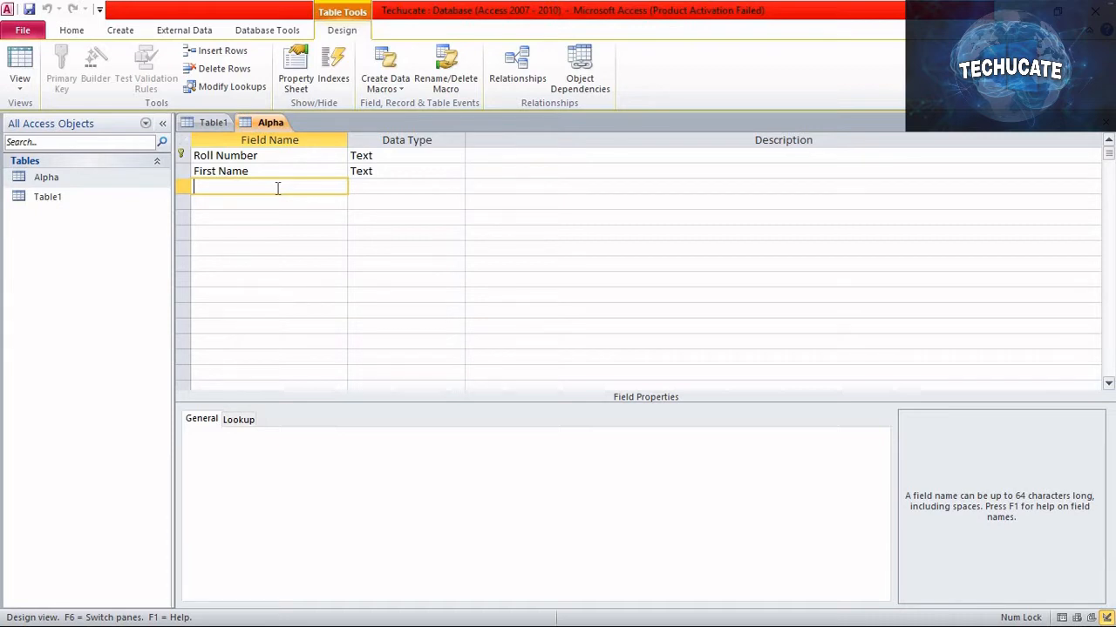
Add a Gender field and set up a Lookup Wizard for it that uses manually typed values
{"action": "type", "text": "Gender"}
{"action": "left_click", "coordinate": [353, 188]}
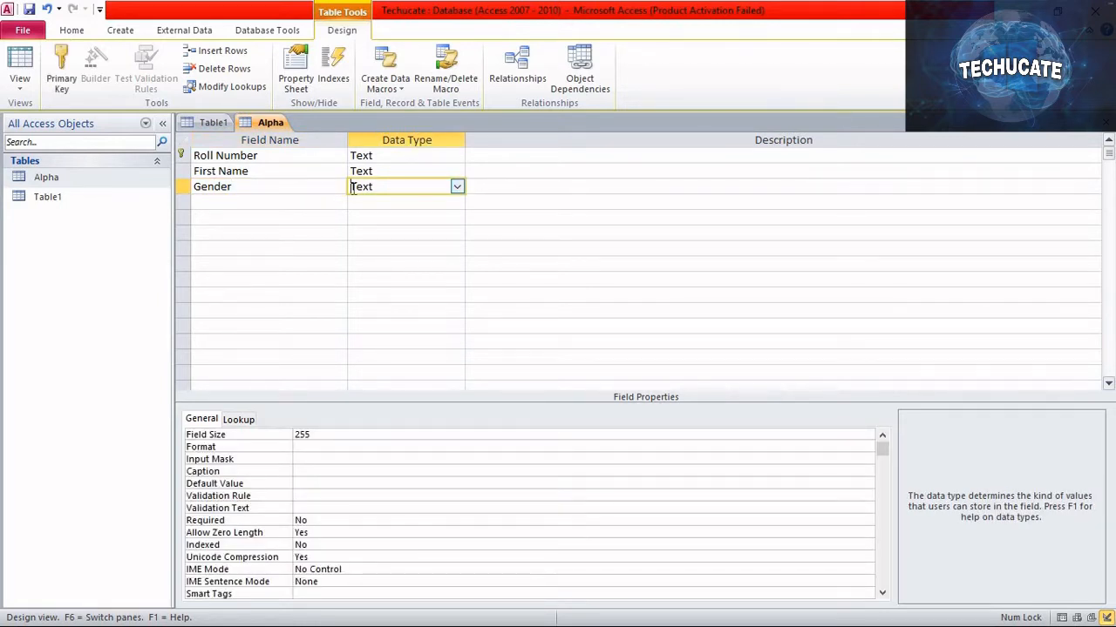
{"action": "left_click", "coordinate": [456, 188]}
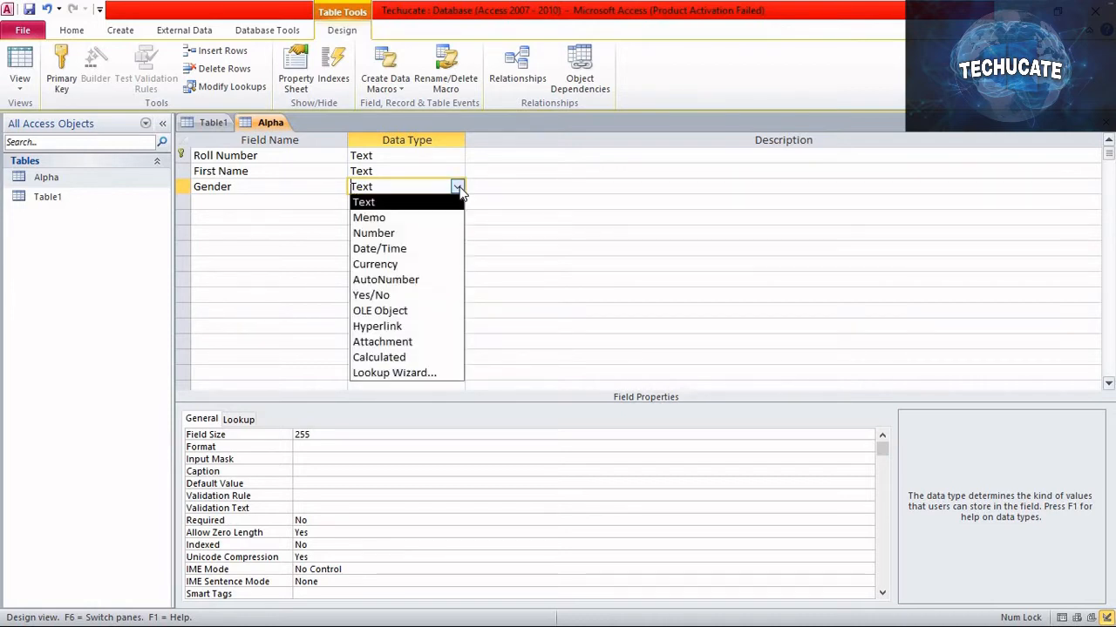
{"action": "left_click", "coordinate": [388, 373]}
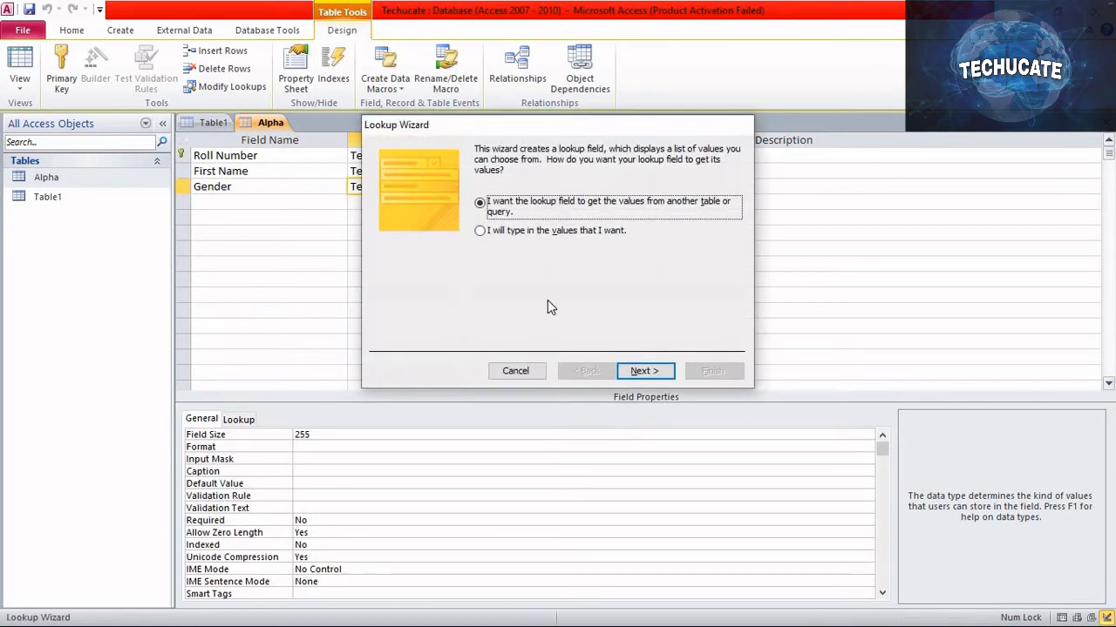
{"action": "left_click", "coordinate": [481, 232]}
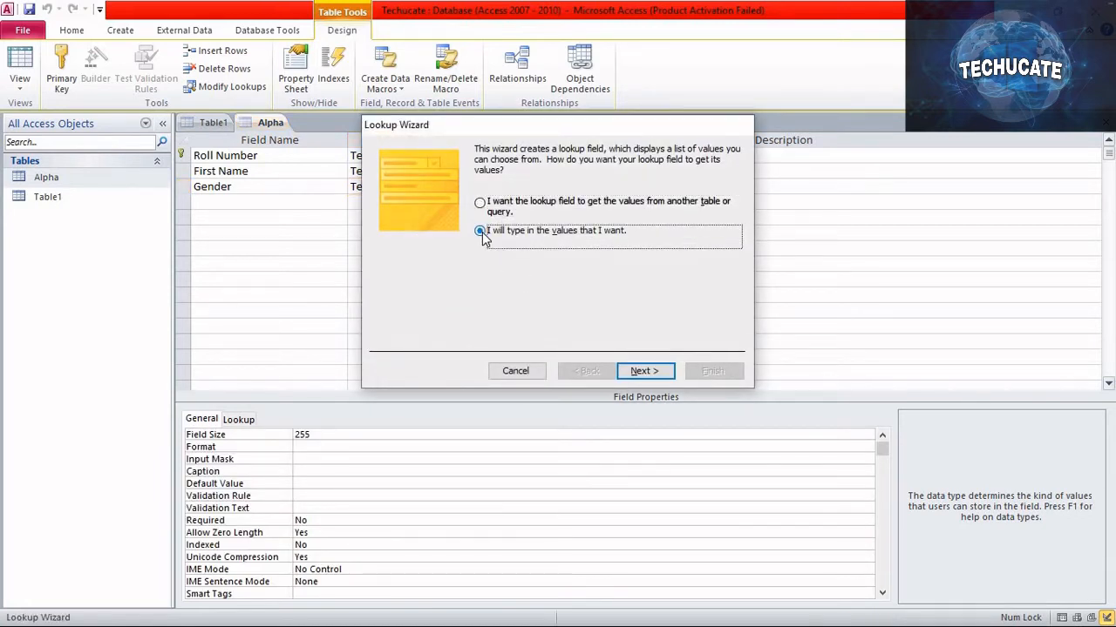
{"action": "left_click", "coordinate": [648, 372]}
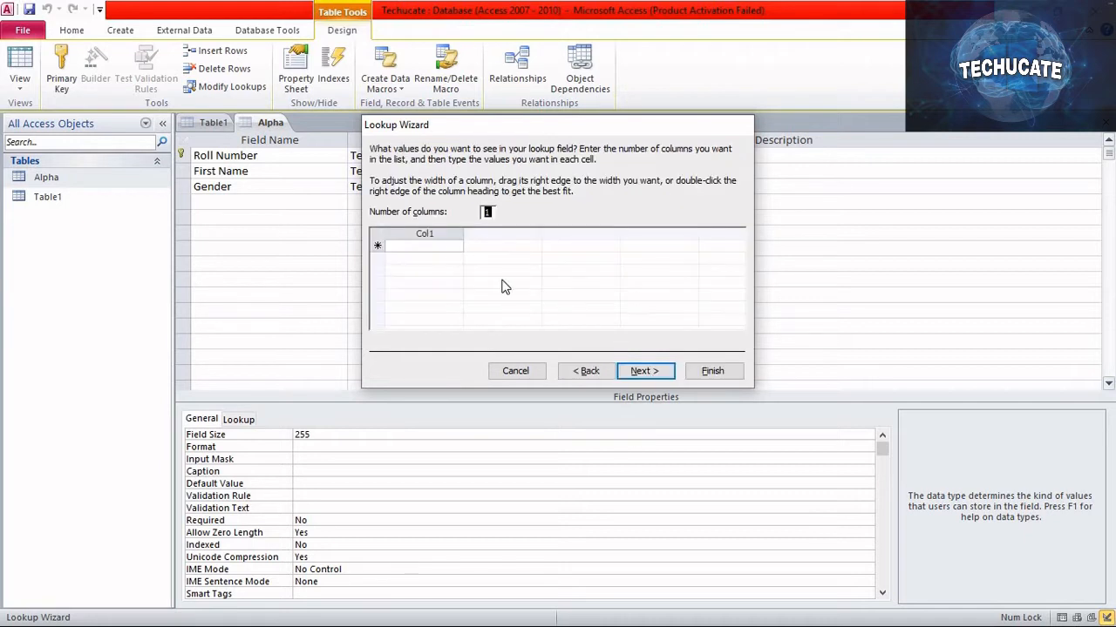
Enter Male, Female and Other as the values in the Gender lookup list's single column
{"action": "left_click", "coordinate": [401, 249]}
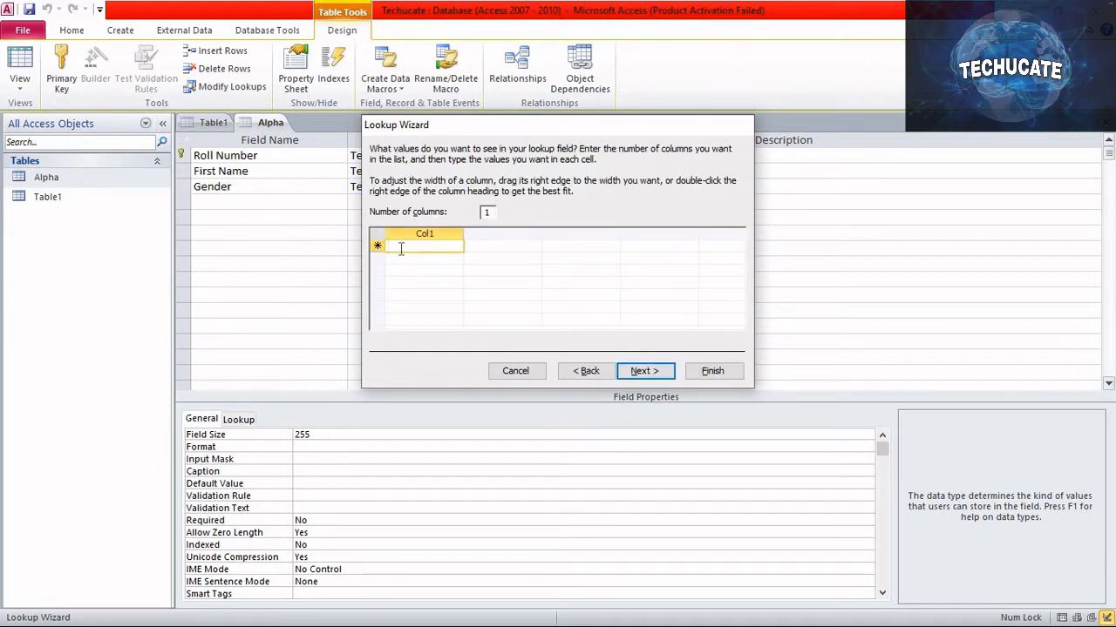
{"action": "type", "text": "Male"}
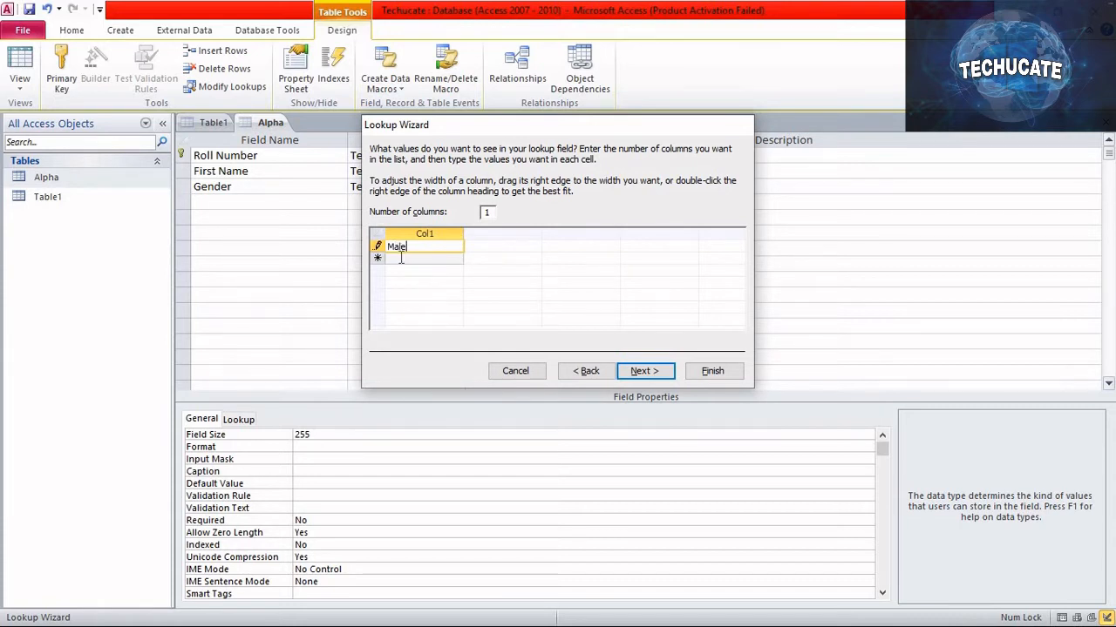
{"action": "left_click", "coordinate": [401, 258]}
{"action": "type", "text": "Female"}
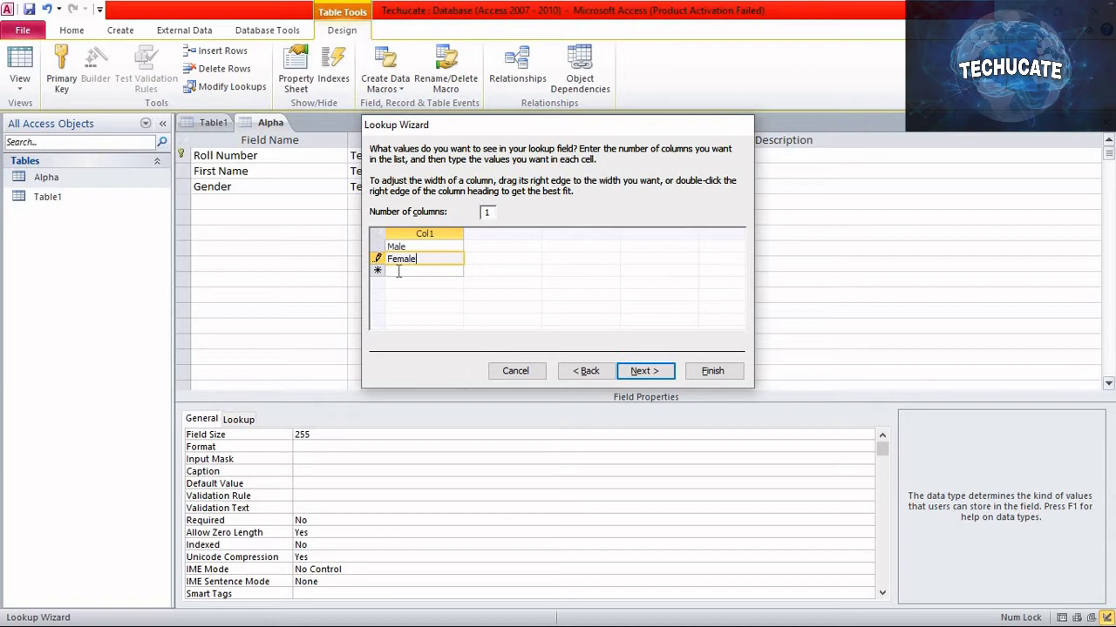
{"action": "left_click", "coordinate": [397, 271]}
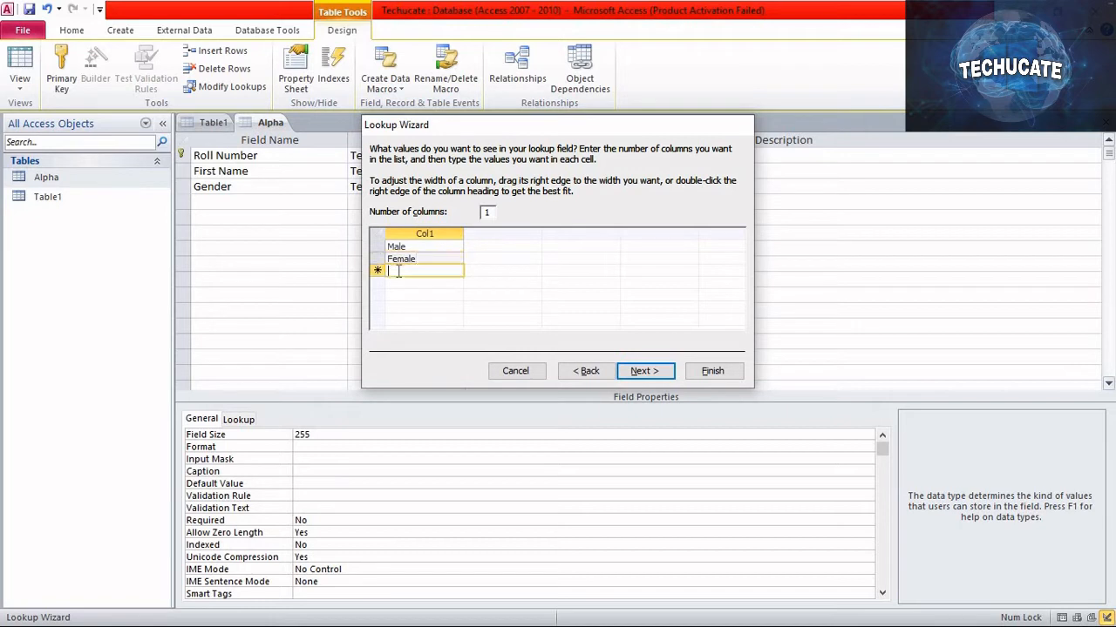
{"action": "type", "text": "Olther"}
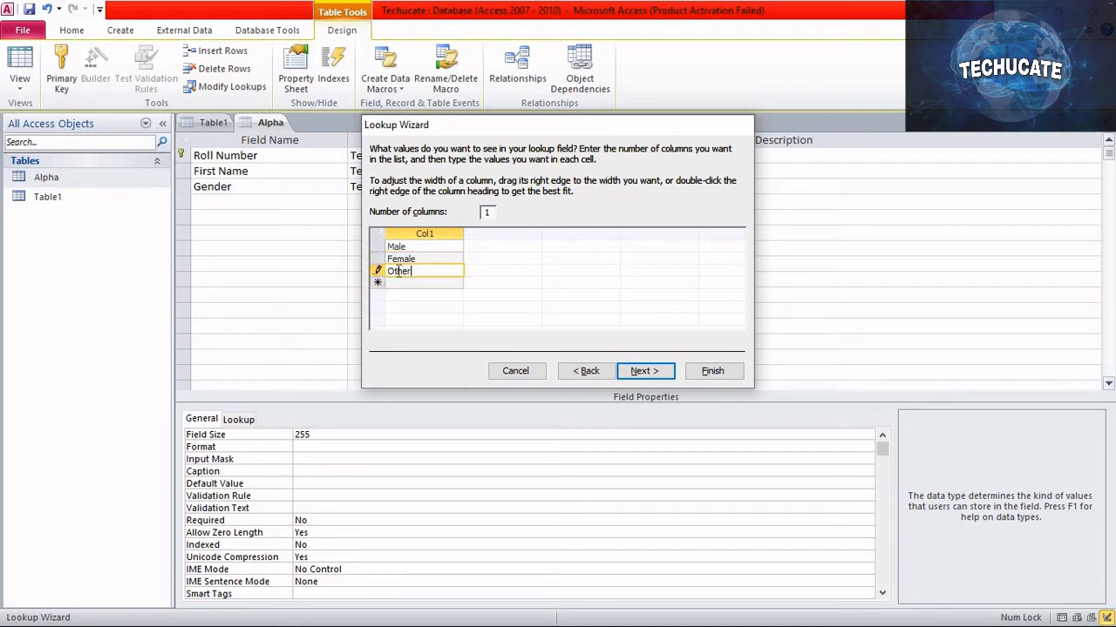
Limit Gender entries to the list, finish the lookup setup and save the Alpha table
{"action": "left_click", "coordinate": [656, 372]}
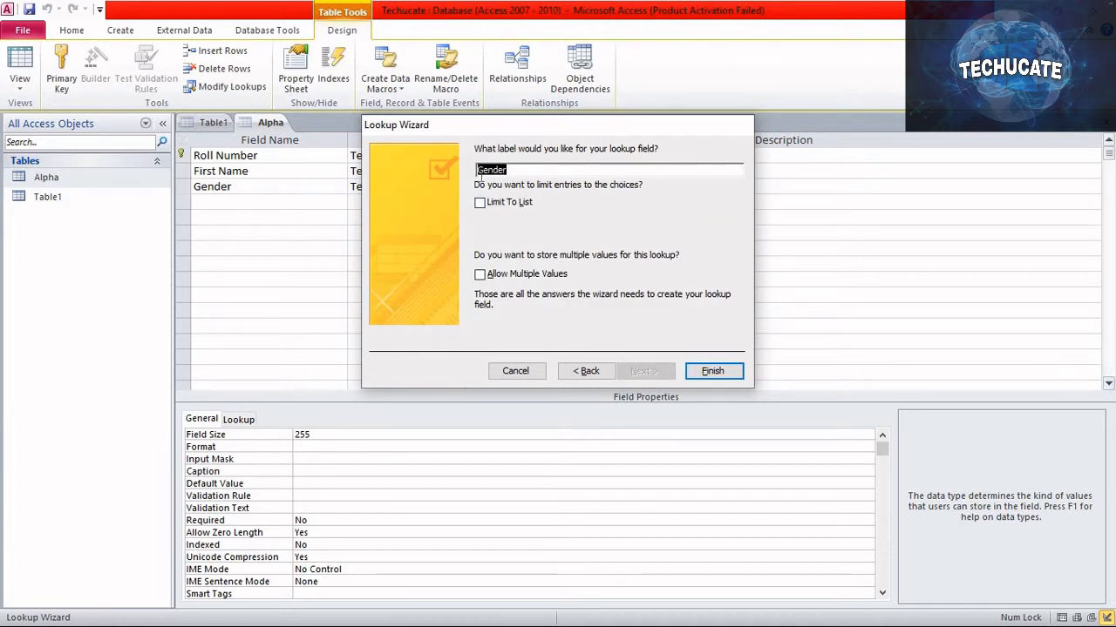
{"action": "left_click", "coordinate": [480, 205]}
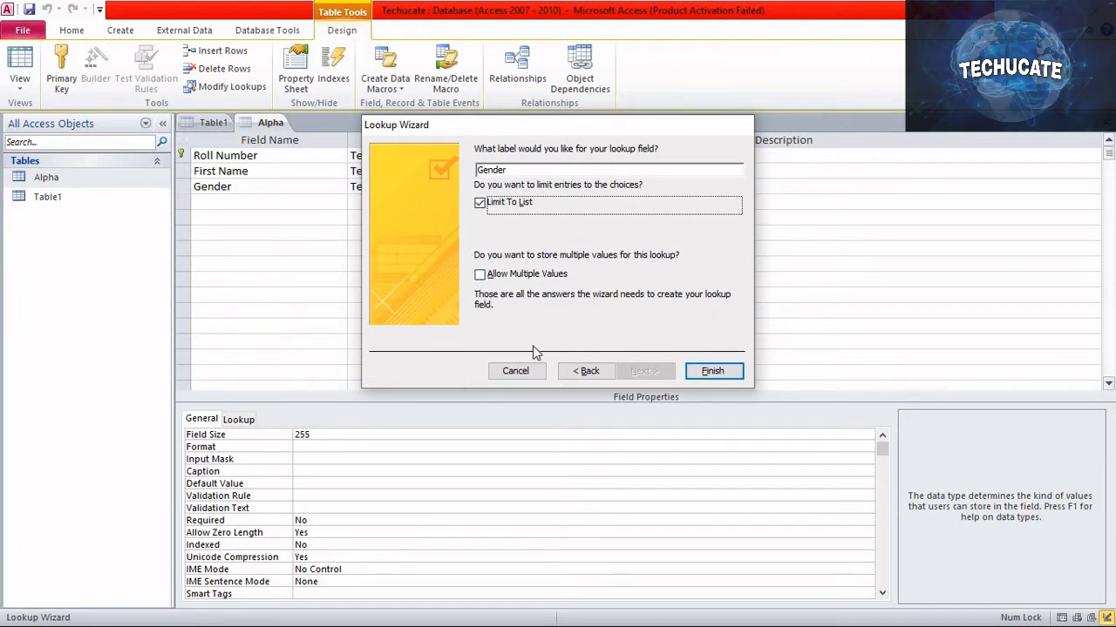
{"action": "left_click", "coordinate": [713, 372]}
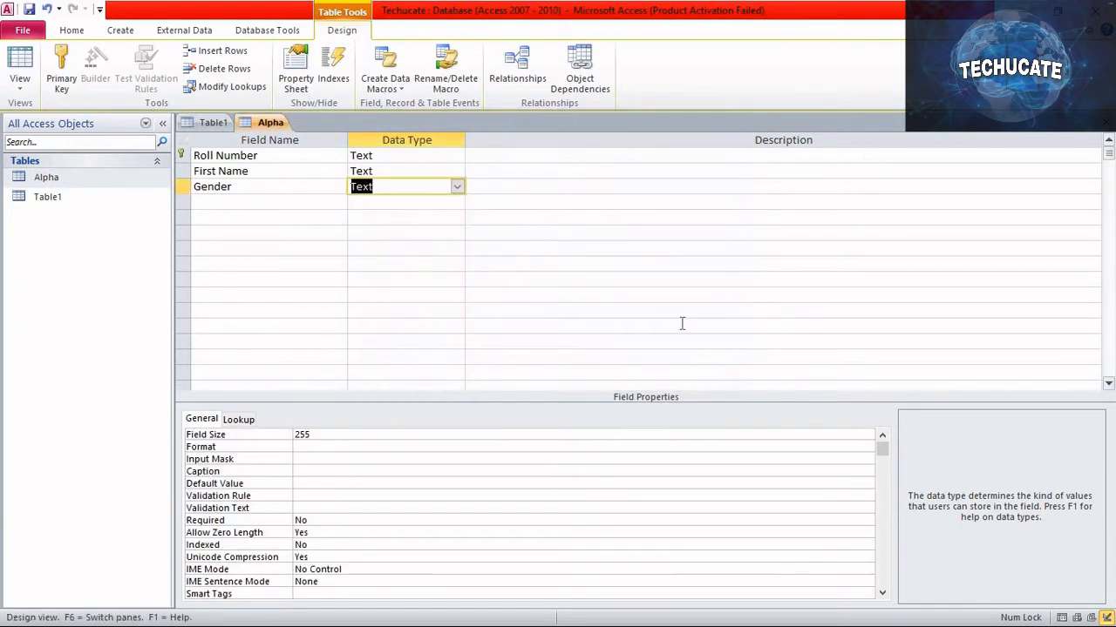
{"action": "right_click", "coordinate": [267, 126]}
{"action": "left_click", "coordinate": [298, 131]}
Open the Alpha table and add a record with Roll Number a102, First Name alpha1 and Gender Female
{"action": "right_click", "coordinate": [60, 185]}
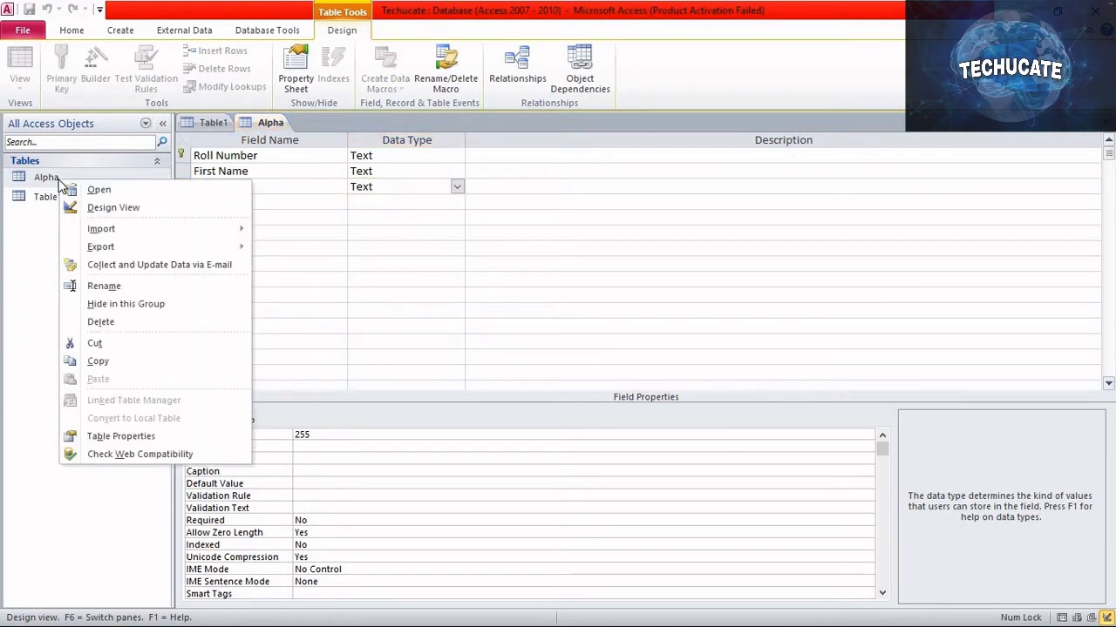
{"action": "left_click", "coordinate": [84, 188]}
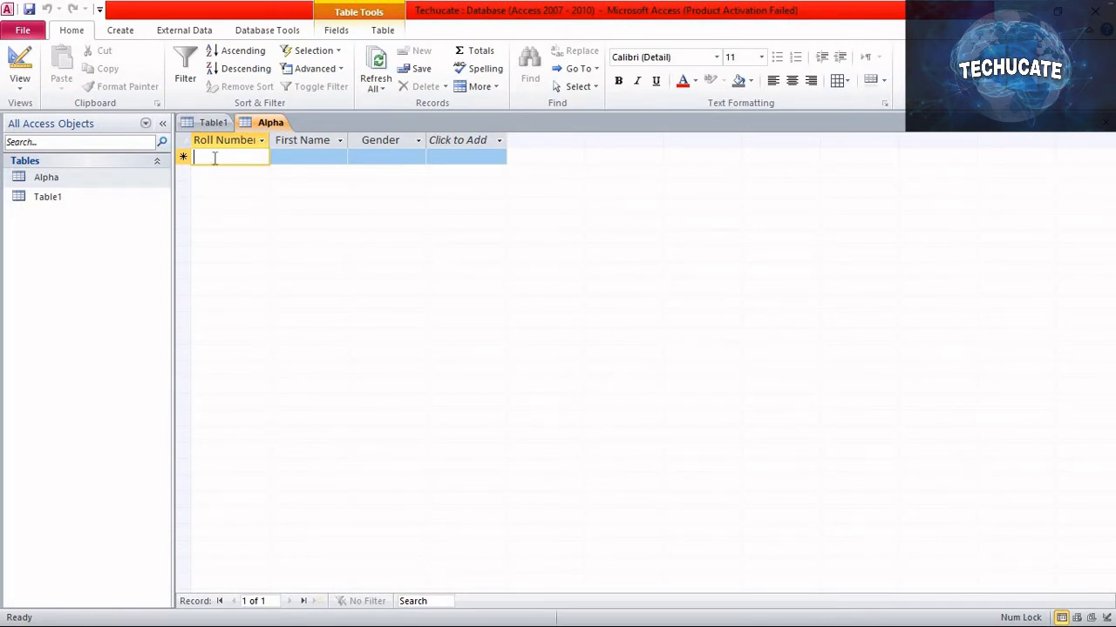
{"action": "type", "text": "a102"}
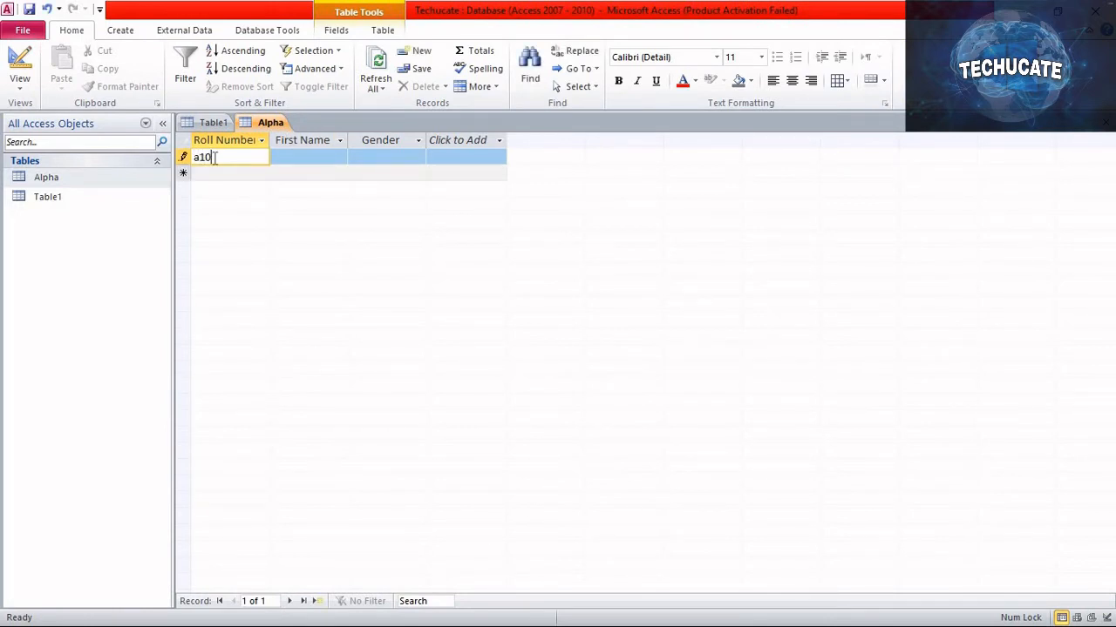
{"action": "left_click", "coordinate": [282, 154]}
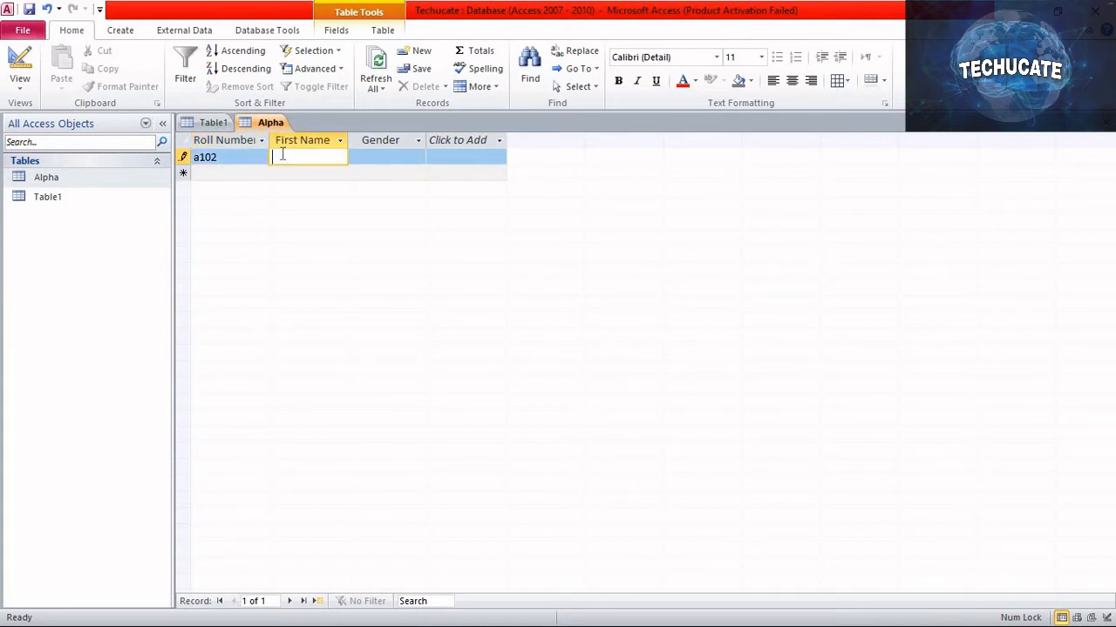
{"action": "type", "text": "alpha1"}
{"action": "left_click", "coordinate": [380, 160]}
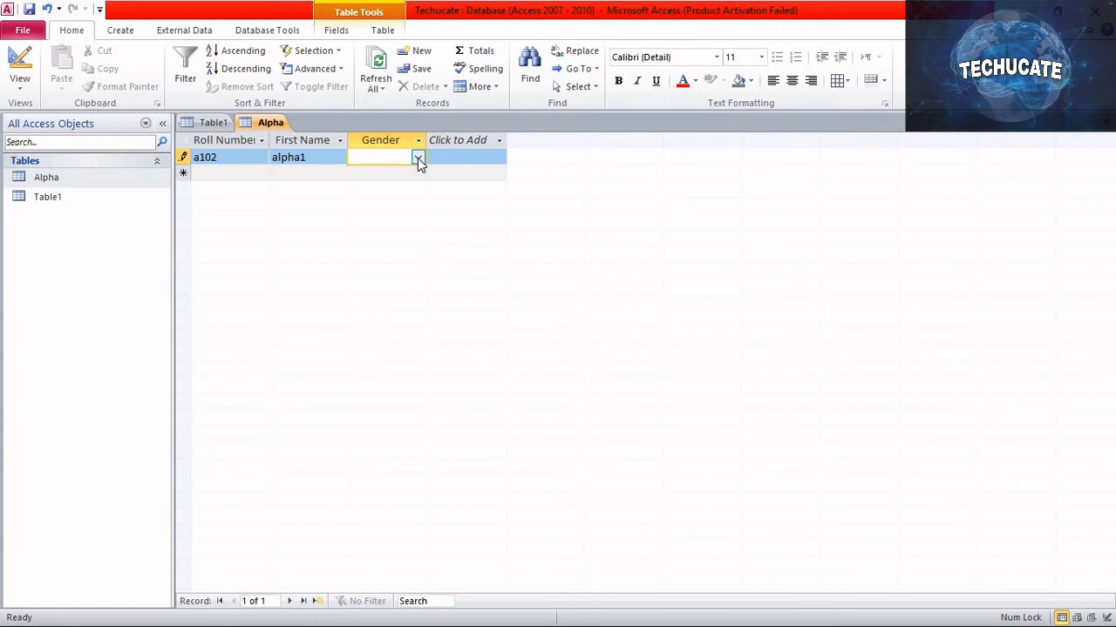
{"action": "left_click", "coordinate": [418, 158]}
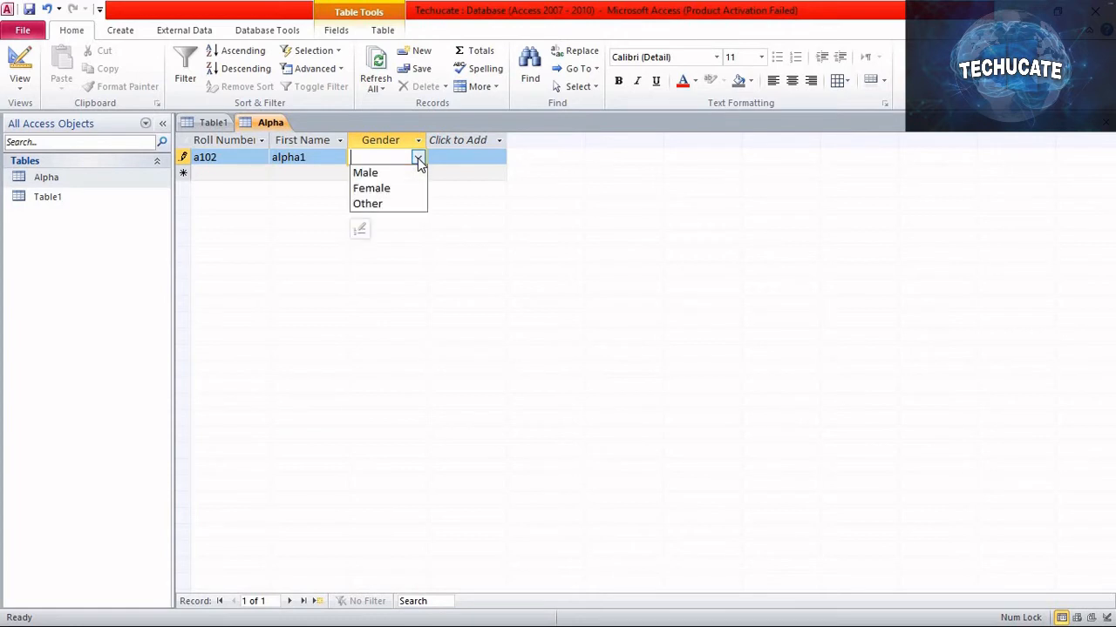
{"action": "left_click", "coordinate": [379, 190]}
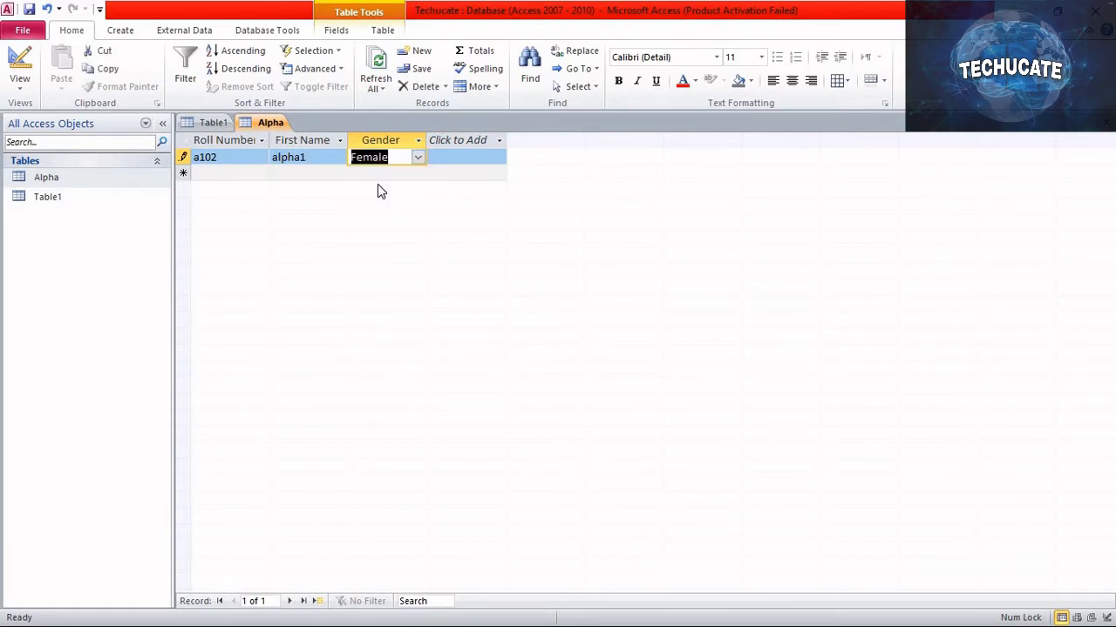
Add a Text field named Last Name after the Gender field in the Alpha table
{"action": "left_click", "coordinate": [498, 142]}
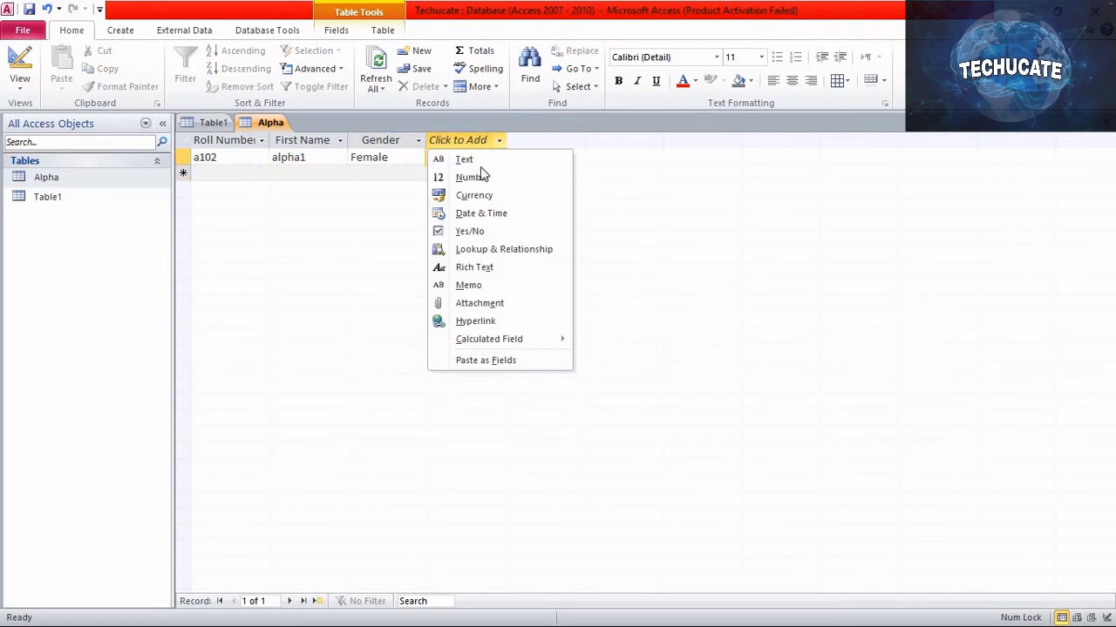
{"action": "left_click", "coordinate": [470, 159]}
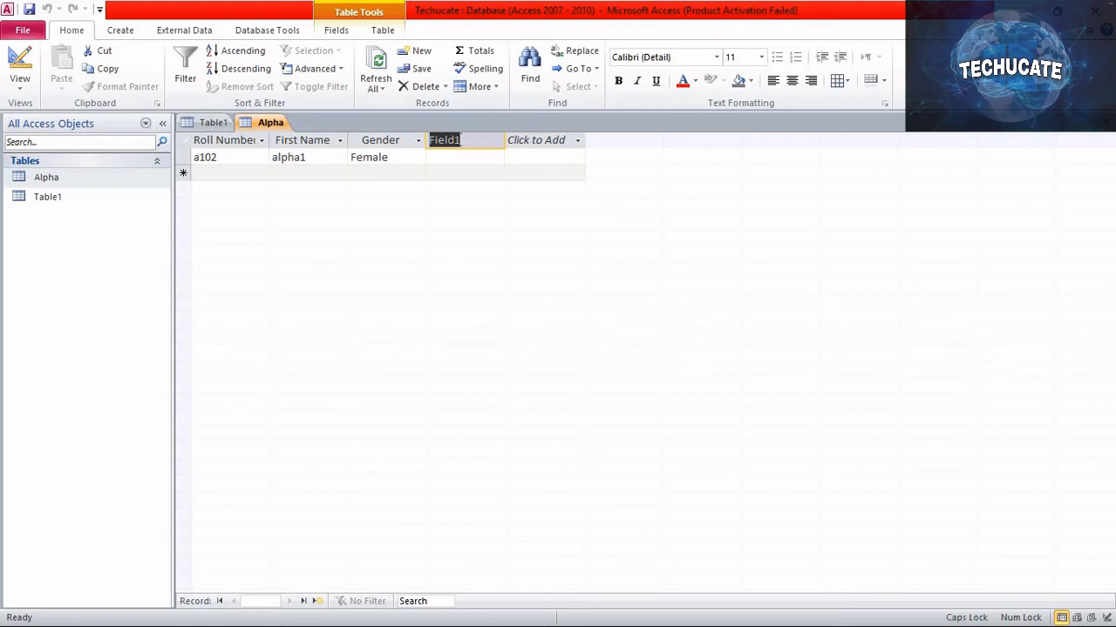
{"action": "key", "text": "BackSpace"}
{"action": "type", "text": "Last"}
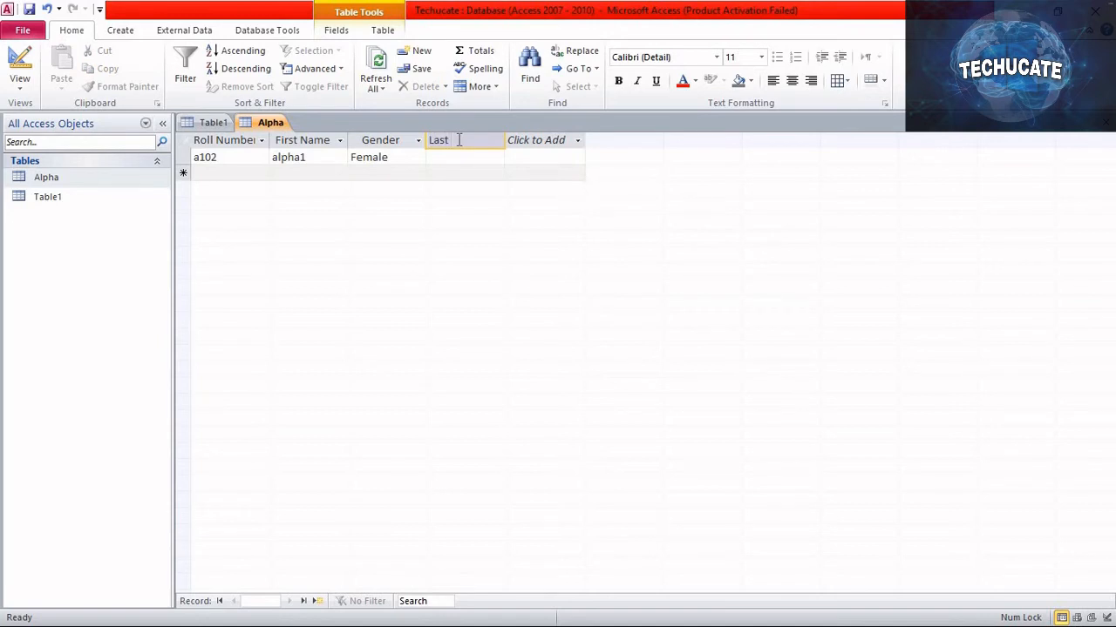
{"action": "key", "text": "Caps_Lock"}
{"action": "type", "text": "N"}
{"action": "key", "text": "Caps_Lock"}
{"action": "type", "text": "ame"}
{"action": "left_click", "coordinate": [459, 161]}
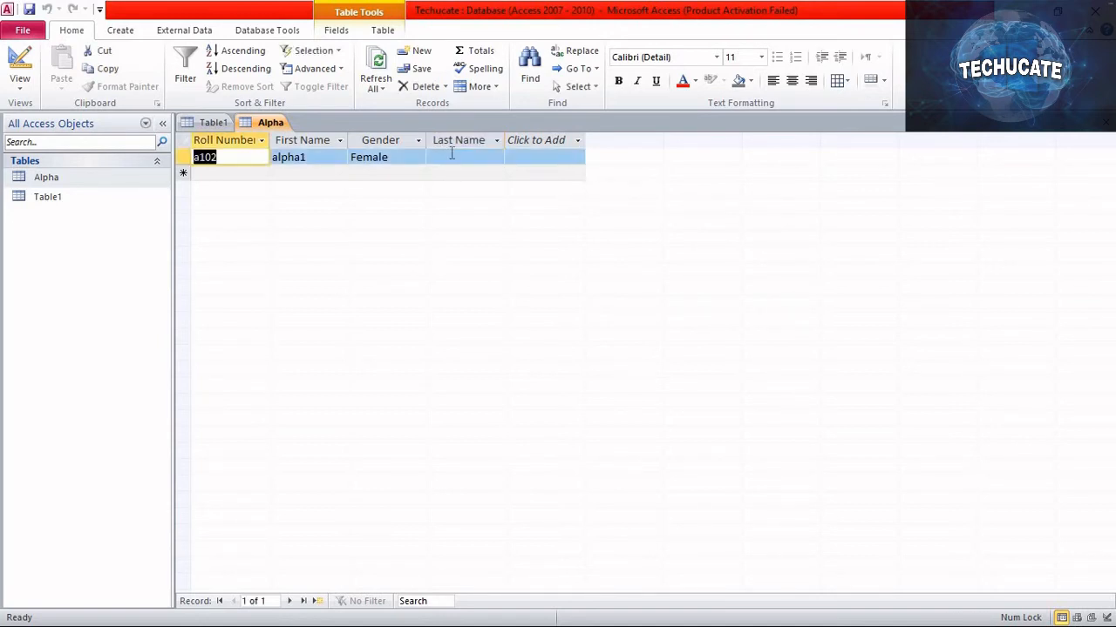
Enter Abc as the Last Name of the record with Roll Number a102 and save the Alpha table
{"action": "left_click", "coordinate": [444, 156]}
{"action": "left_click", "coordinate": [444, 157]}
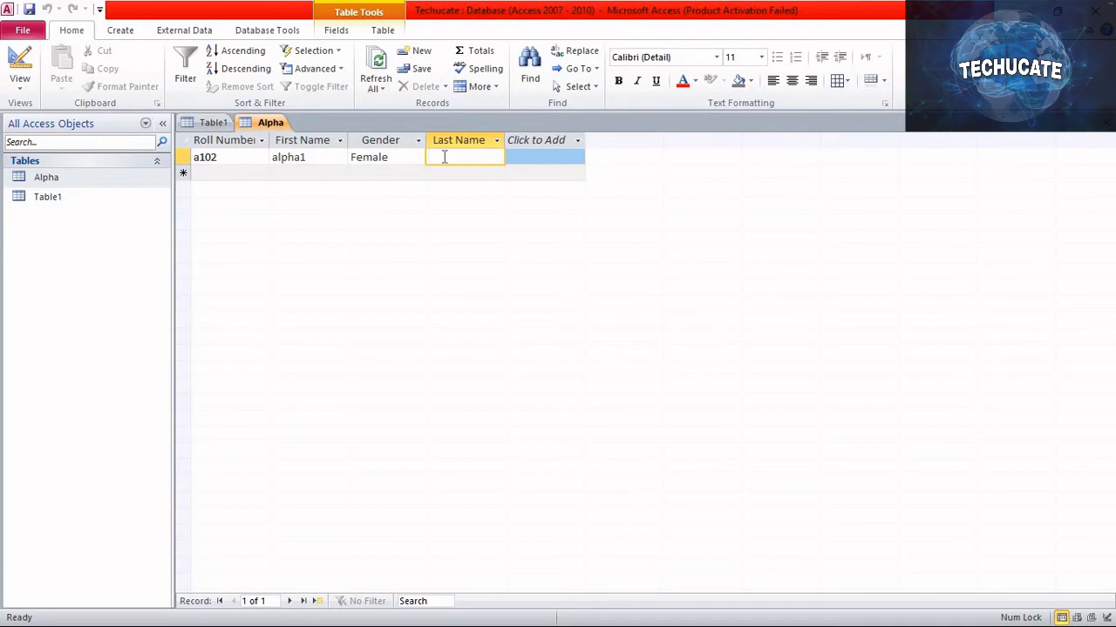
{"action": "type", "text": "Abc"}
{"action": "right_click", "coordinate": [270, 127]}
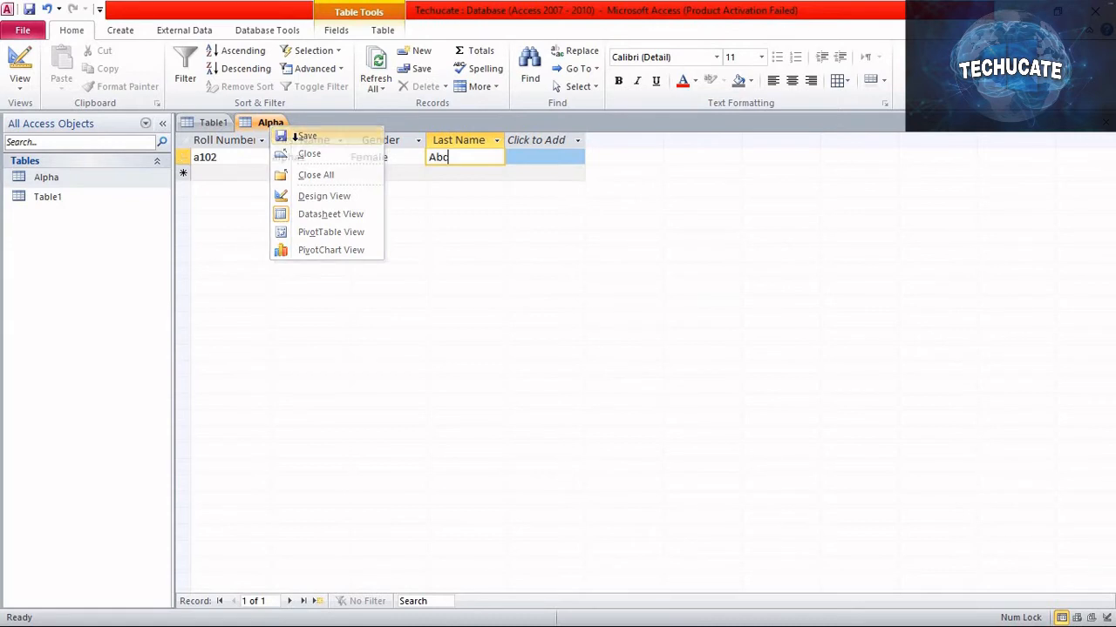
{"action": "left_click", "coordinate": [300, 139]}
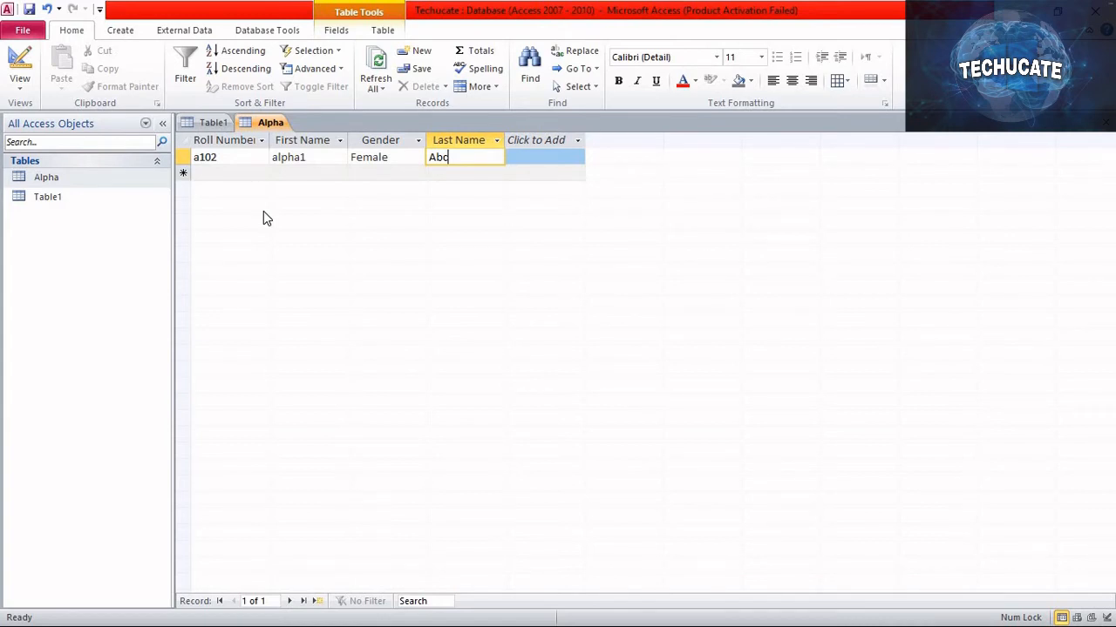
Create another table in design view with the Text fields First Name, Subject, Last Name and Class
{"action": "left_click", "coordinate": [124, 200]}
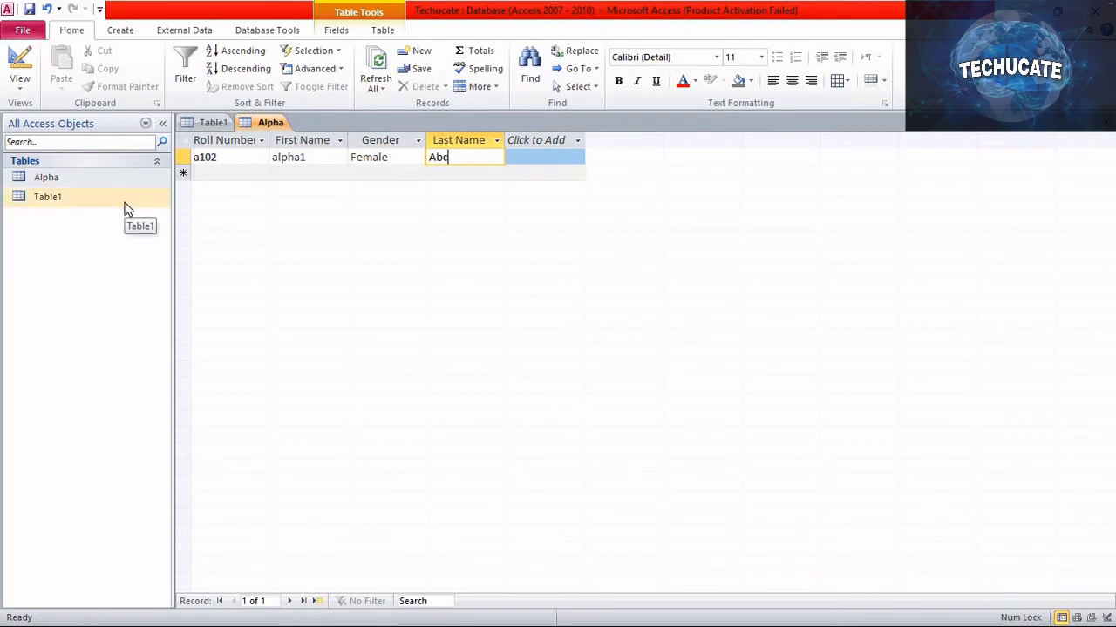
{"action": "left_click", "coordinate": [120, 31]}
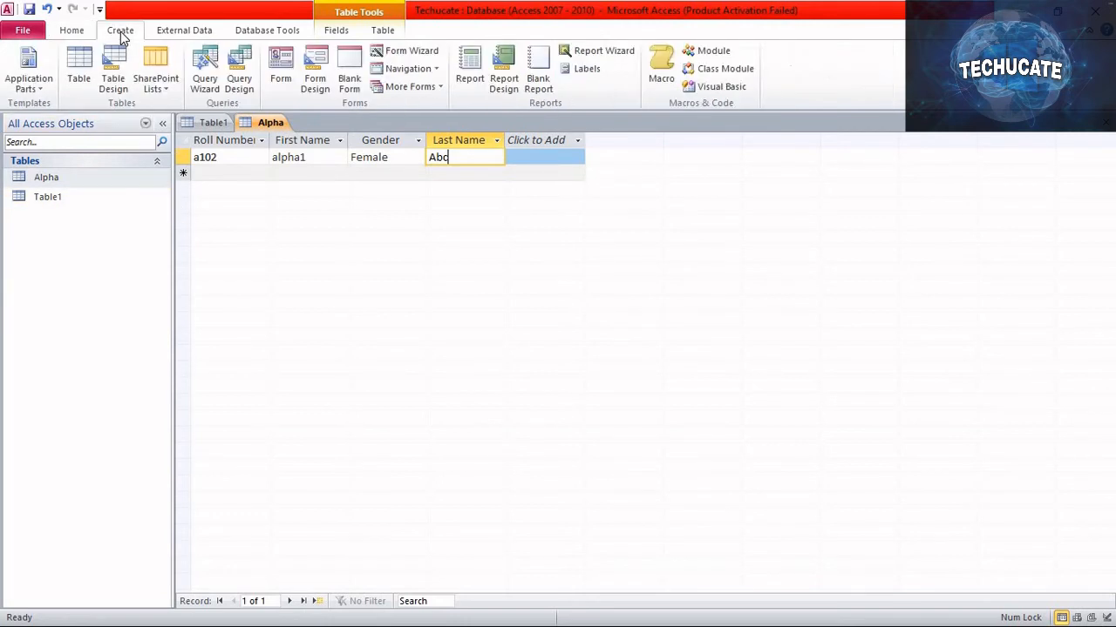
{"action": "left_click", "coordinate": [113, 87]}
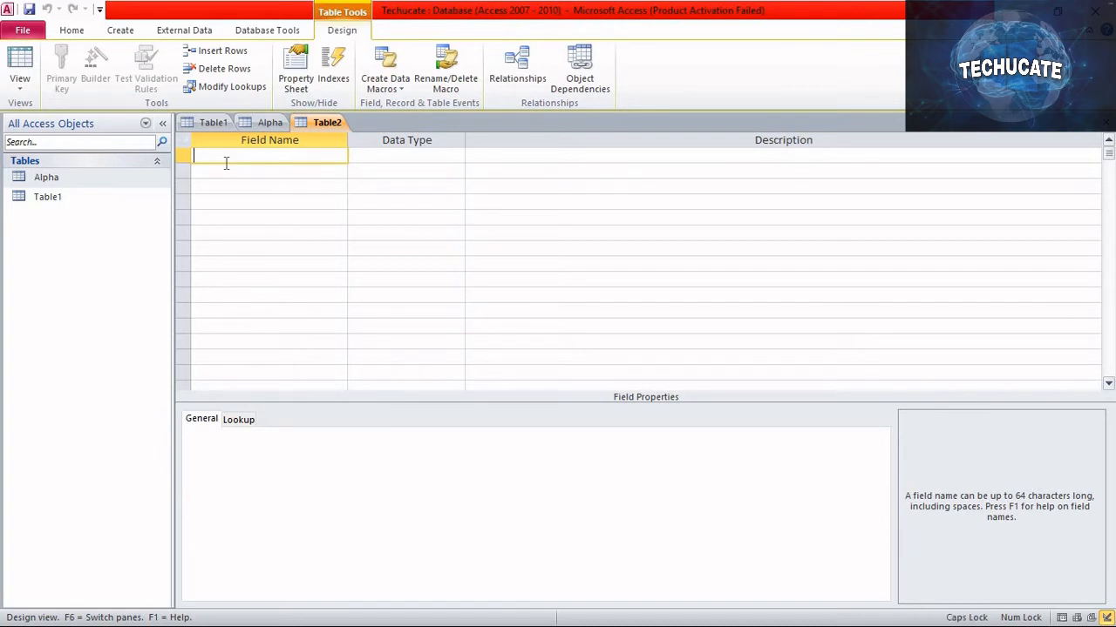
{"action": "type", "text": "First Name"}
{"action": "left_click", "coordinate": [227, 168]}
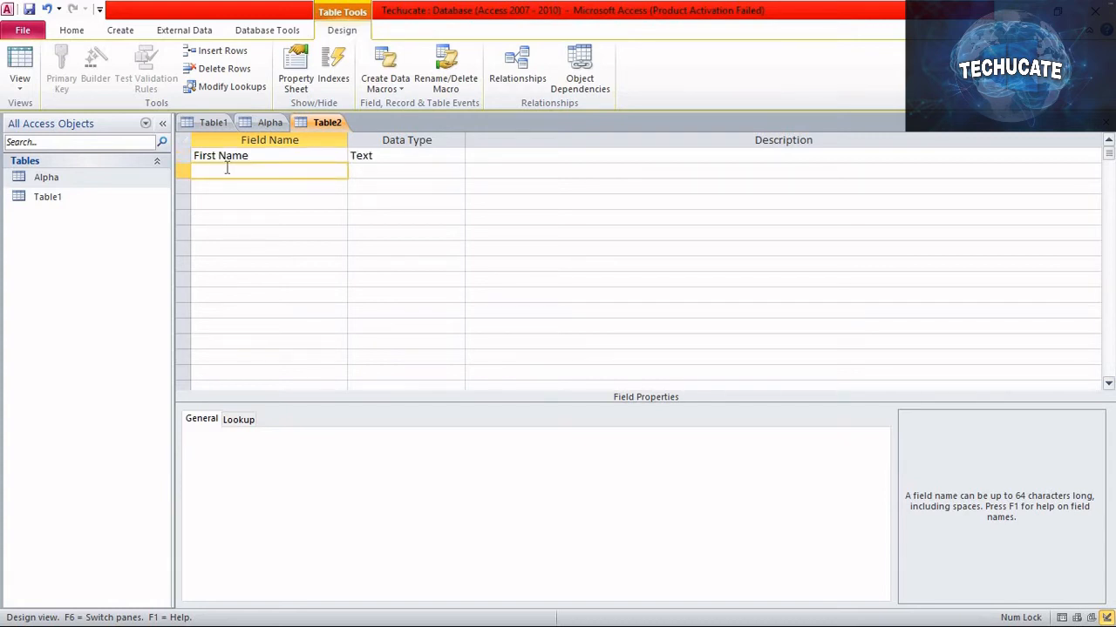
{"action": "type", "text": "Subject"}
{"action": "left_click", "coordinate": [265, 190]}
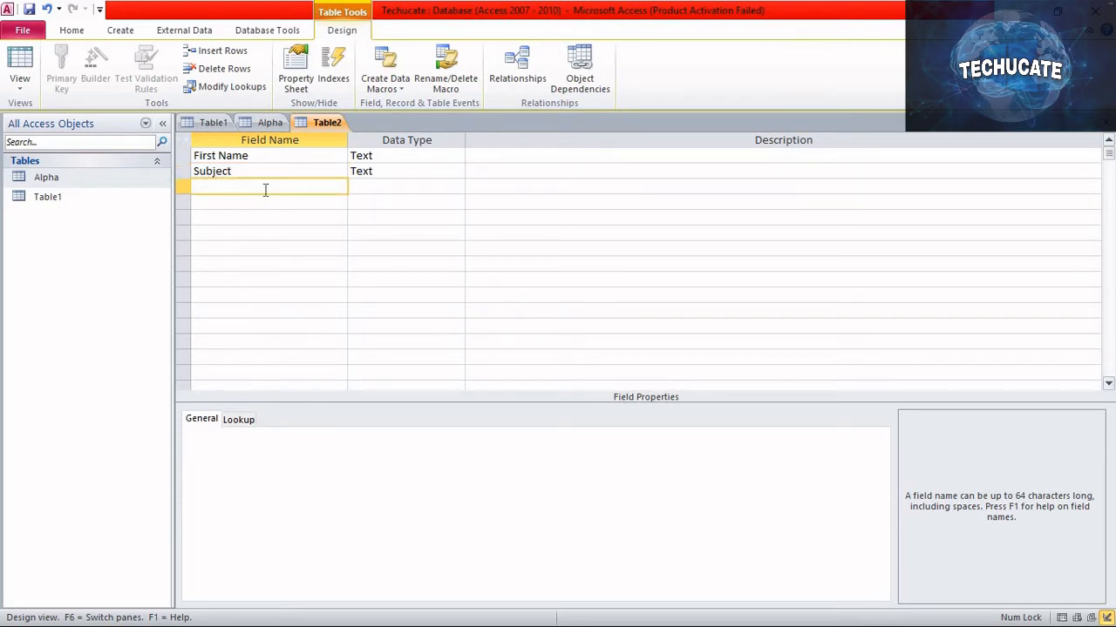
{"action": "type", "text": "Last Name"}
{"action": "left_click", "coordinate": [265, 201]}
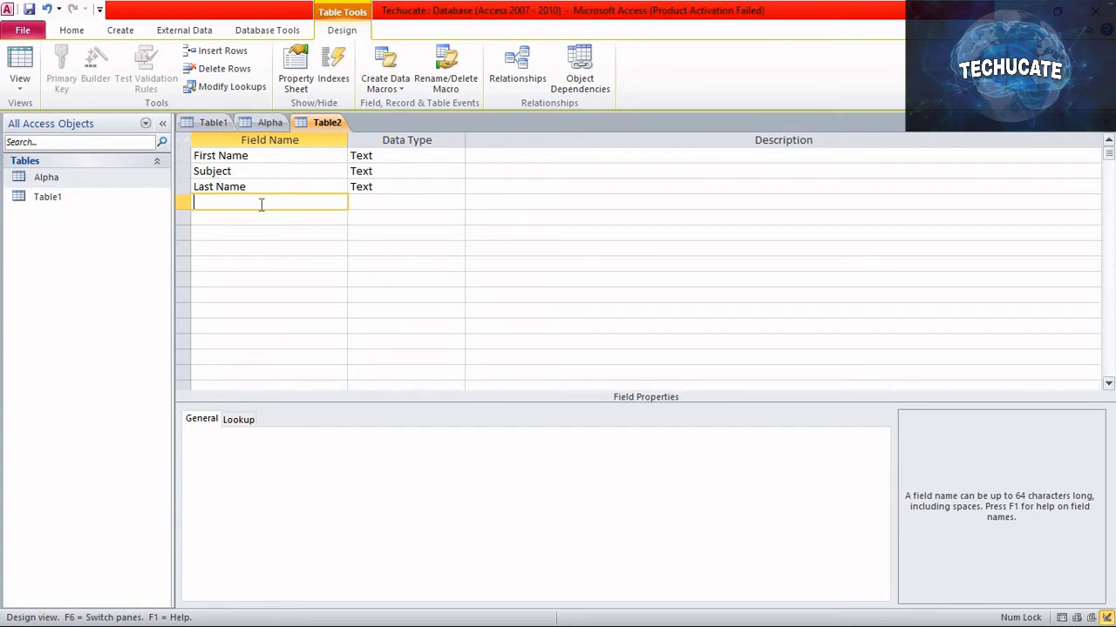
{"action": "type", "text": "Class"}
{"action": "left_click", "coordinate": [277, 220]}
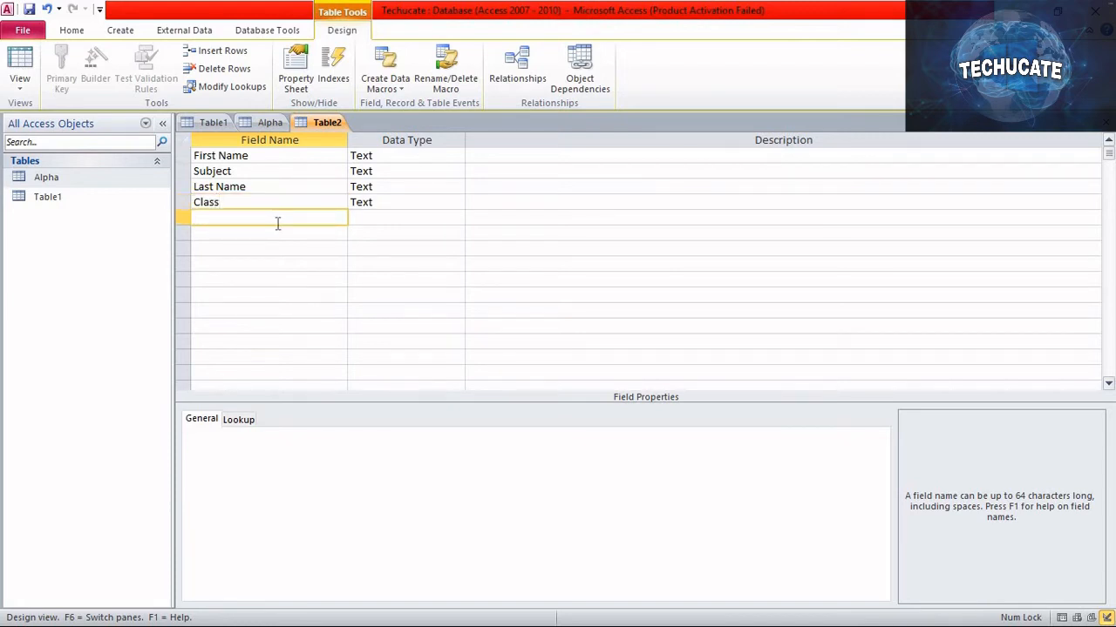
Save the new table as Beta and have a primary key created for it automatically
{"action": "left_click", "coordinate": [377, 206]}
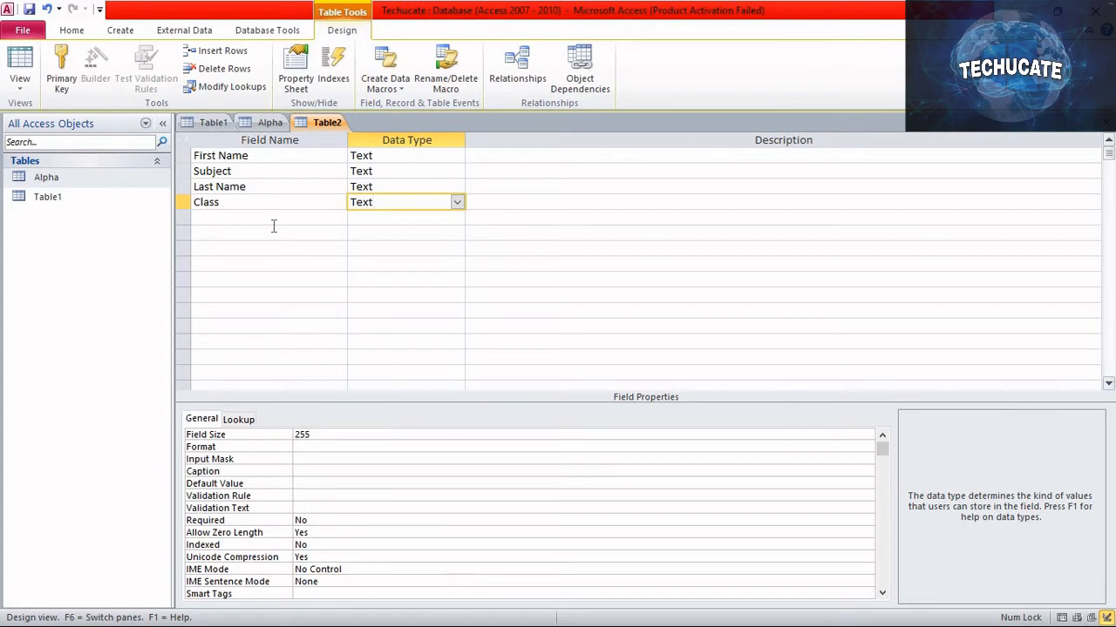
{"action": "right_click", "coordinate": [322, 122]}
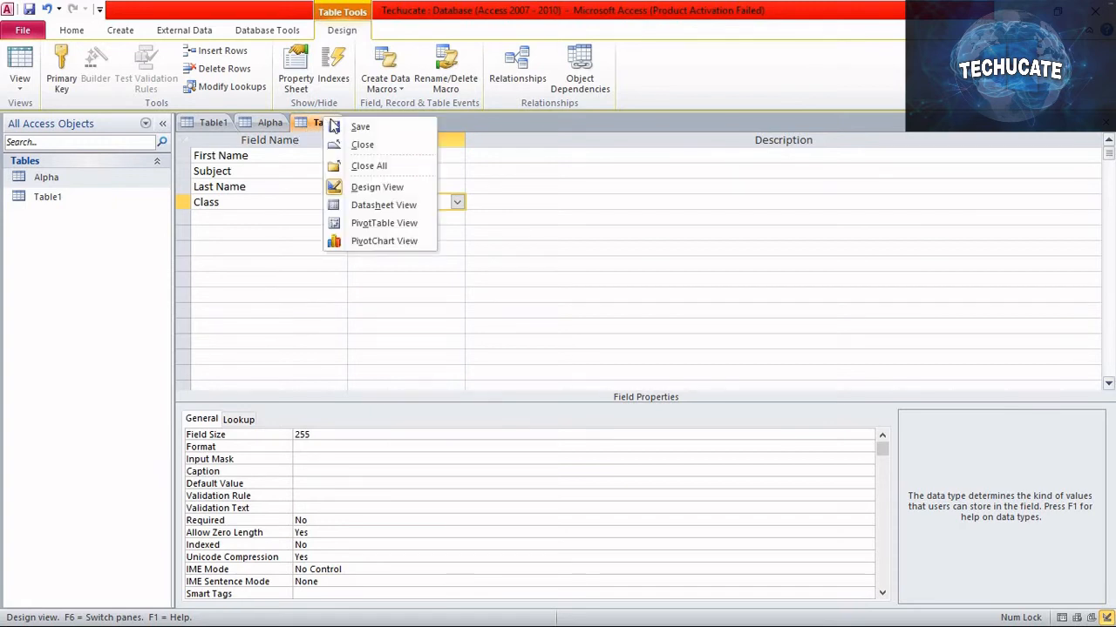
{"action": "left_click", "coordinate": [333, 126]}
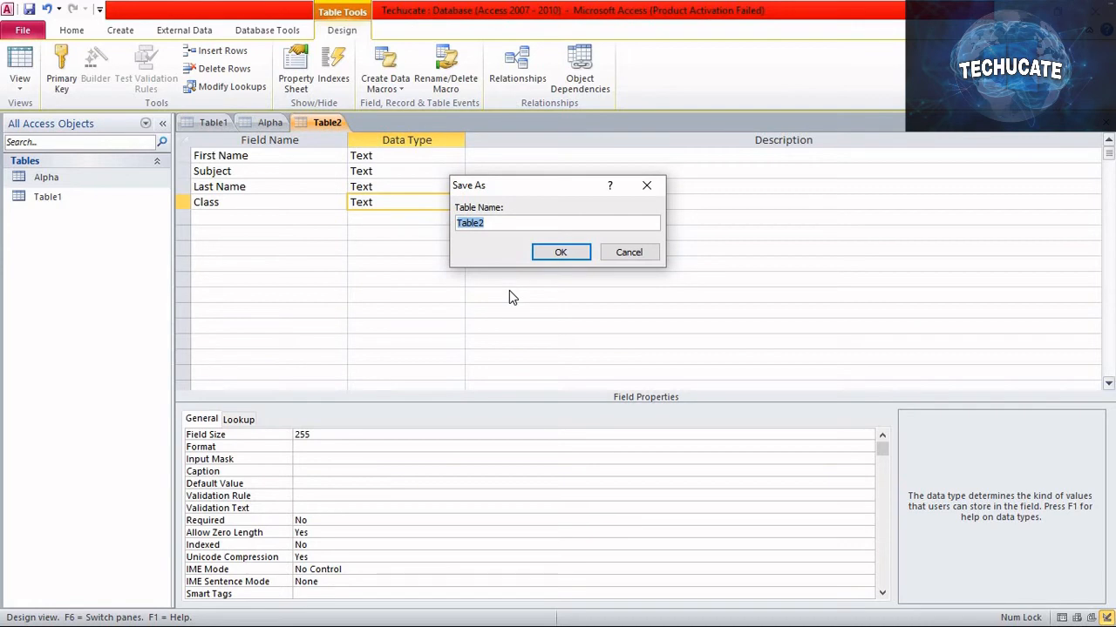
{"action": "type", "text": "Beta"}
{"action": "left_click", "coordinate": [560, 252]}
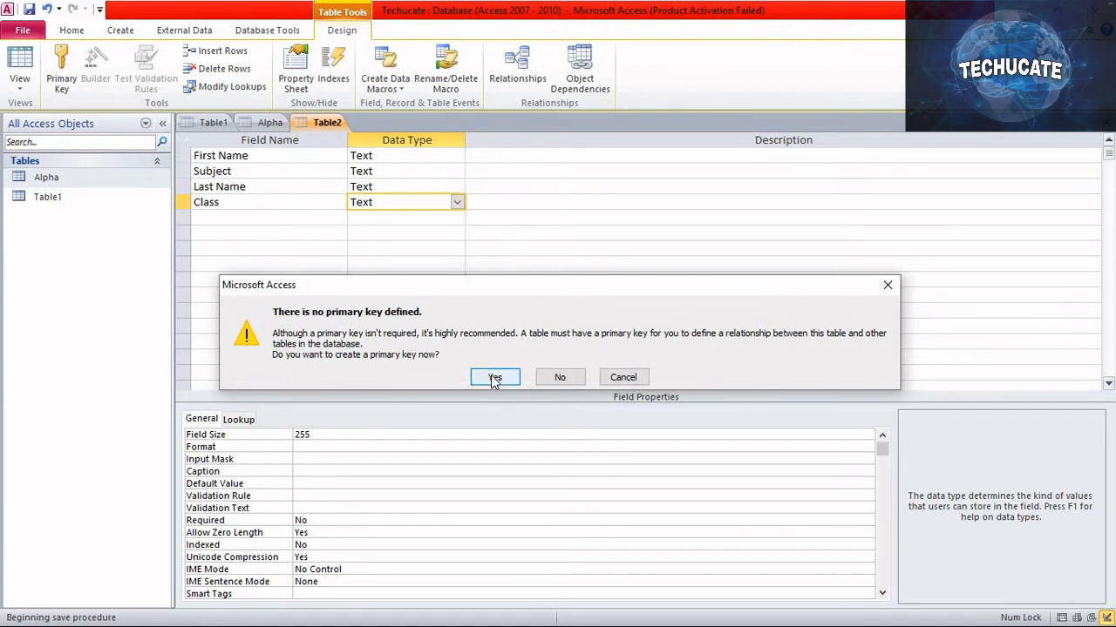
{"action": "left_click", "coordinate": [494, 379]}
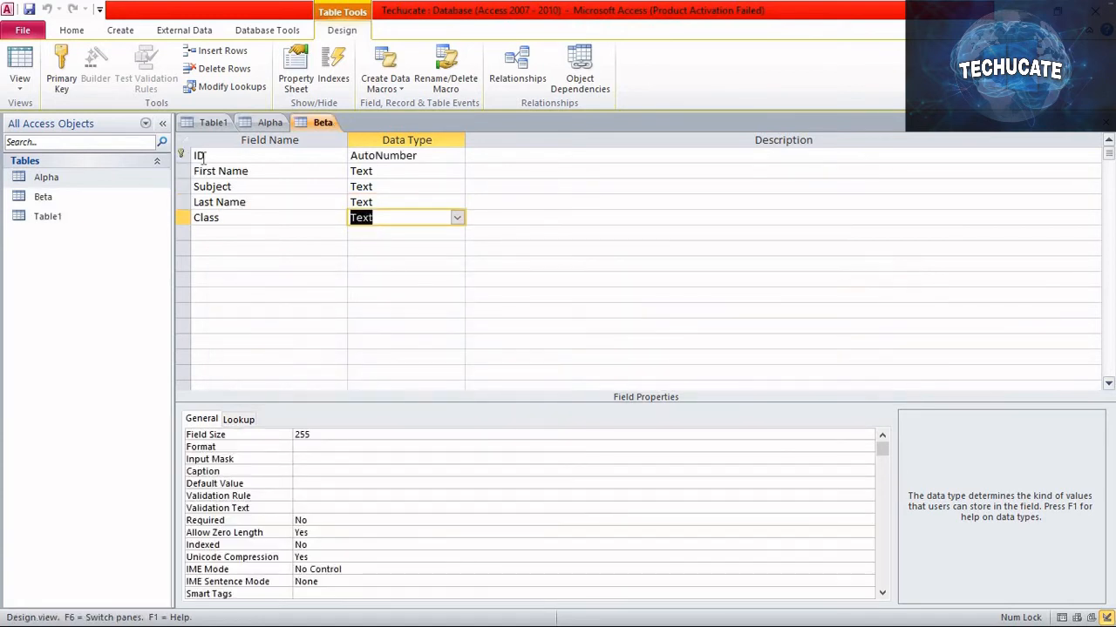
Rename the Beta table's primary key field to Beta ID and save the table
{"action": "left_click", "coordinate": [274, 155]}
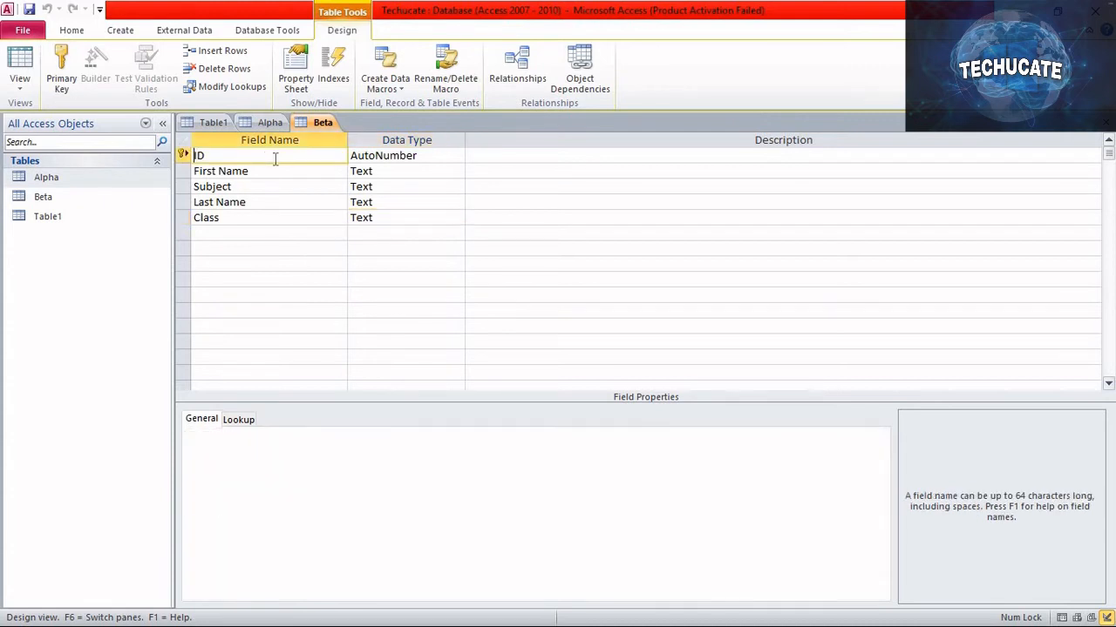
{"action": "type", "text": "Beta"}
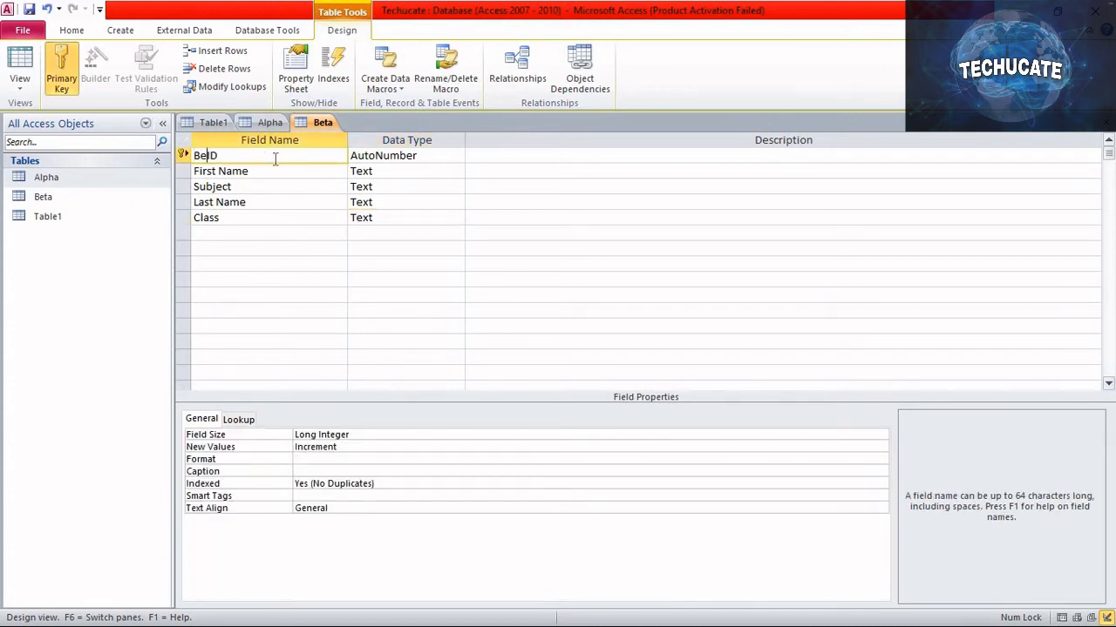
{"action": "right_click", "coordinate": [326, 121]}
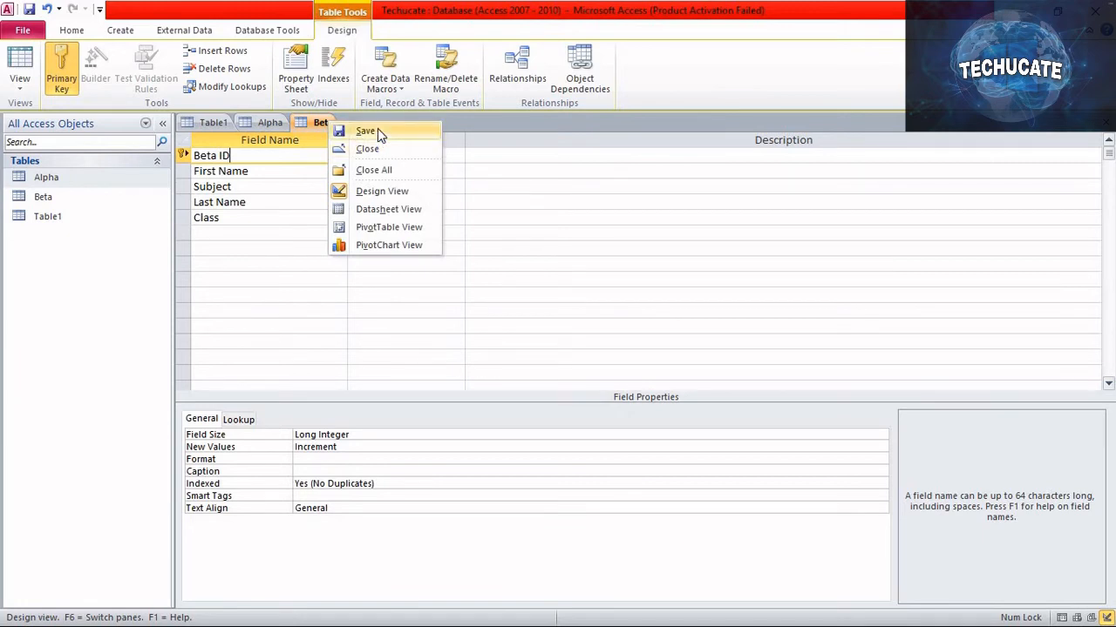
{"action": "left_click", "coordinate": [378, 129]}
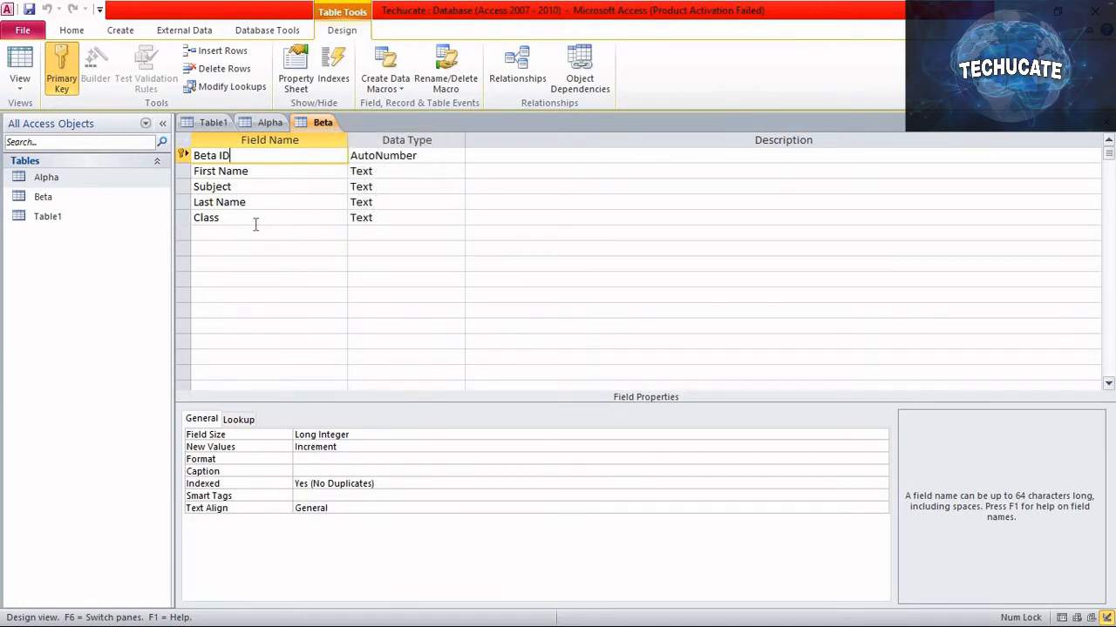
Make the Class field a lookup that takes its values from Alpha's Roll Number field, without sorting, and save the Beta table
{"action": "left_click", "coordinate": [397, 221]}
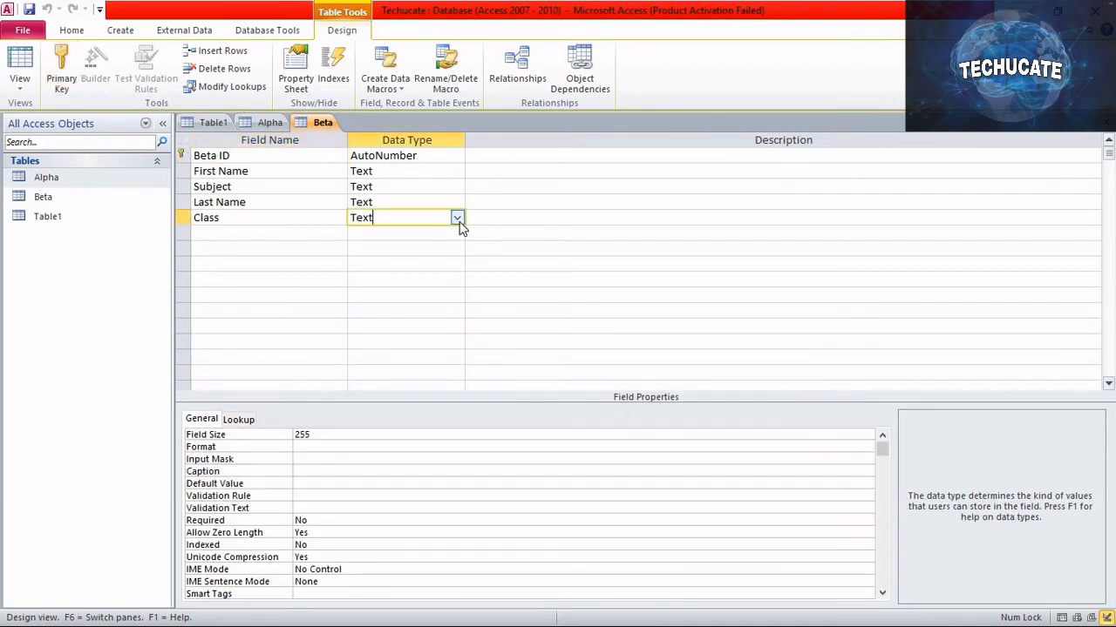
{"action": "left_click", "coordinate": [457, 219]}
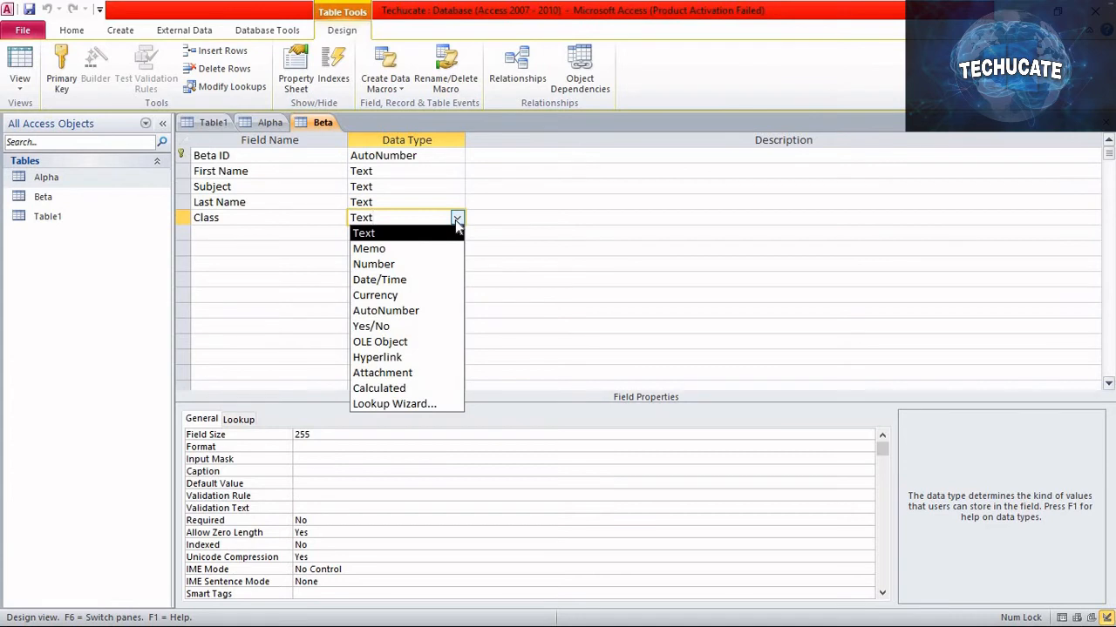
{"action": "left_click", "coordinate": [410, 405]}
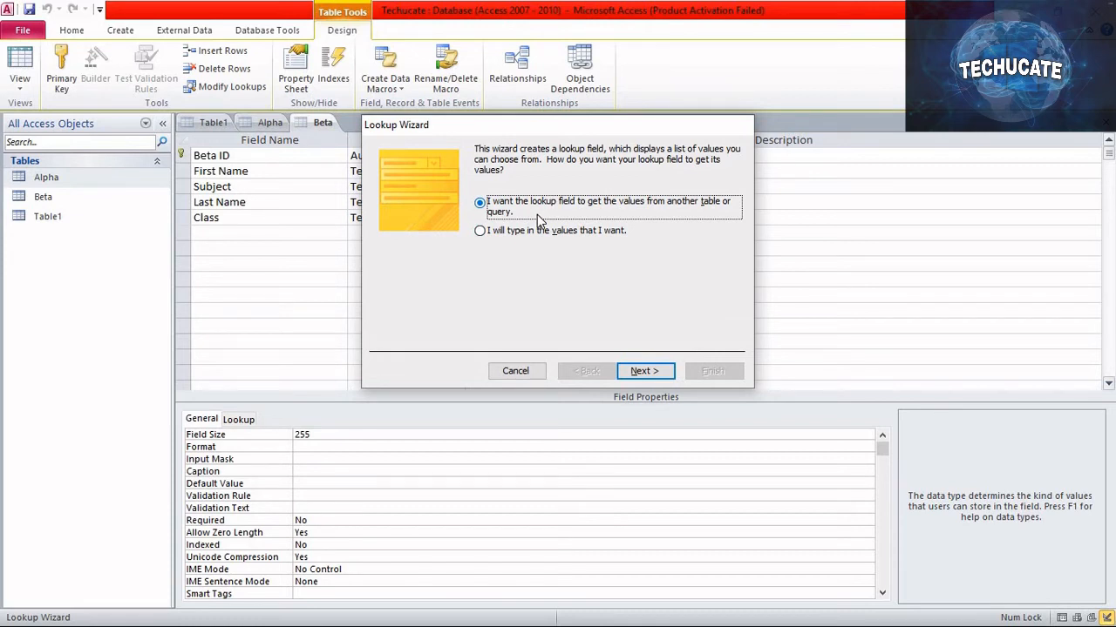
{"action": "left_click", "coordinate": [639, 373]}
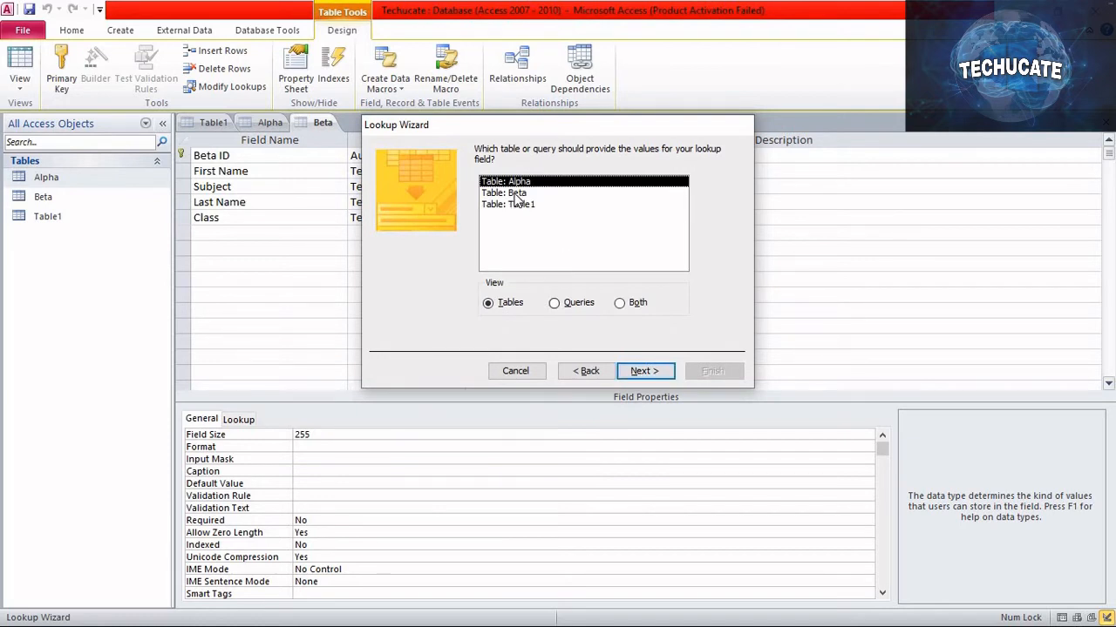
{"action": "left_click", "coordinate": [640, 373]}
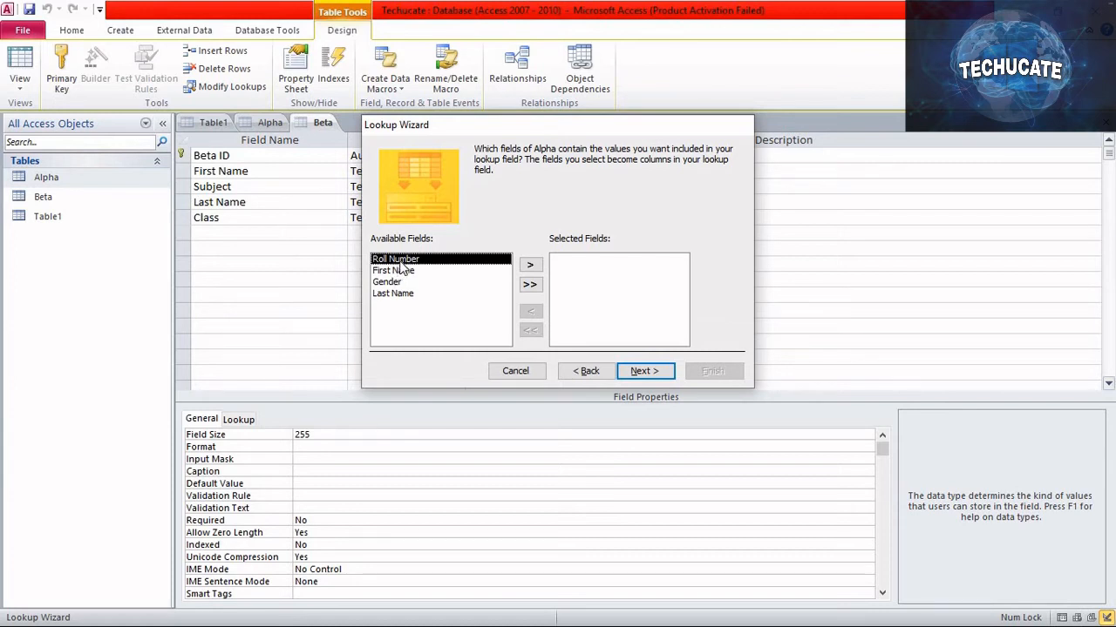
{"action": "double_click", "coordinate": [400, 261]}
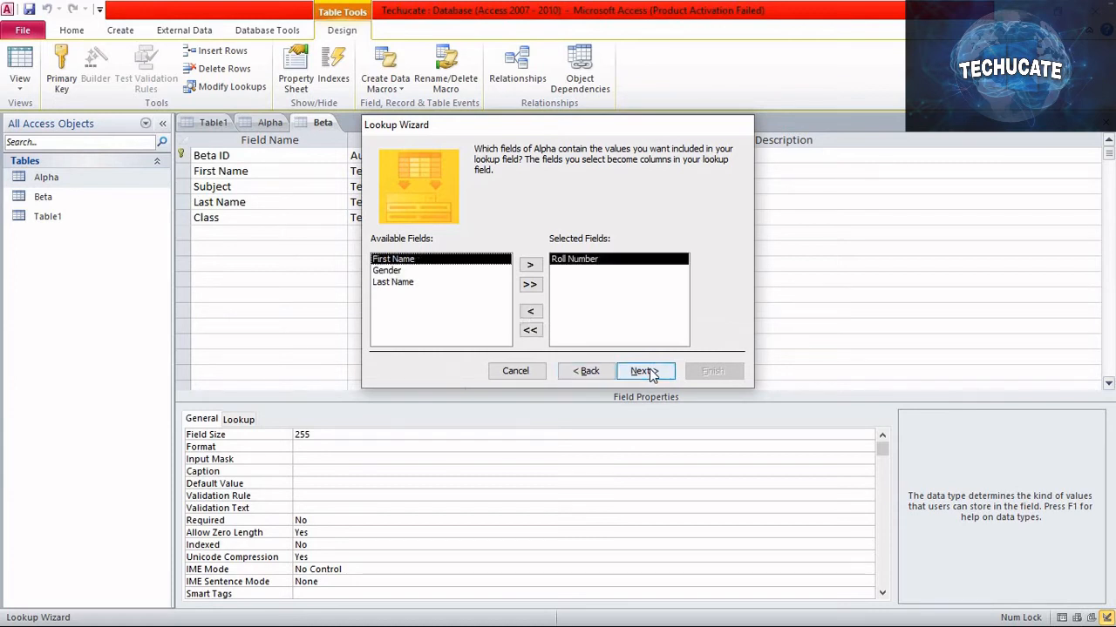
{"action": "left_click", "coordinate": [643, 372]}
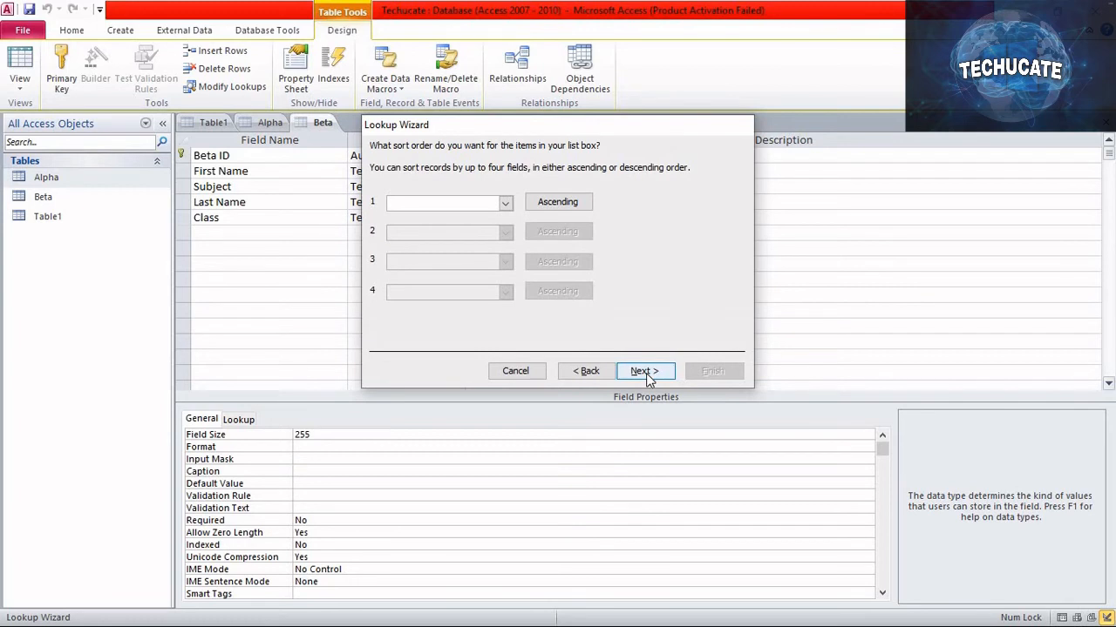
{"action": "left_click", "coordinate": [645, 372]}
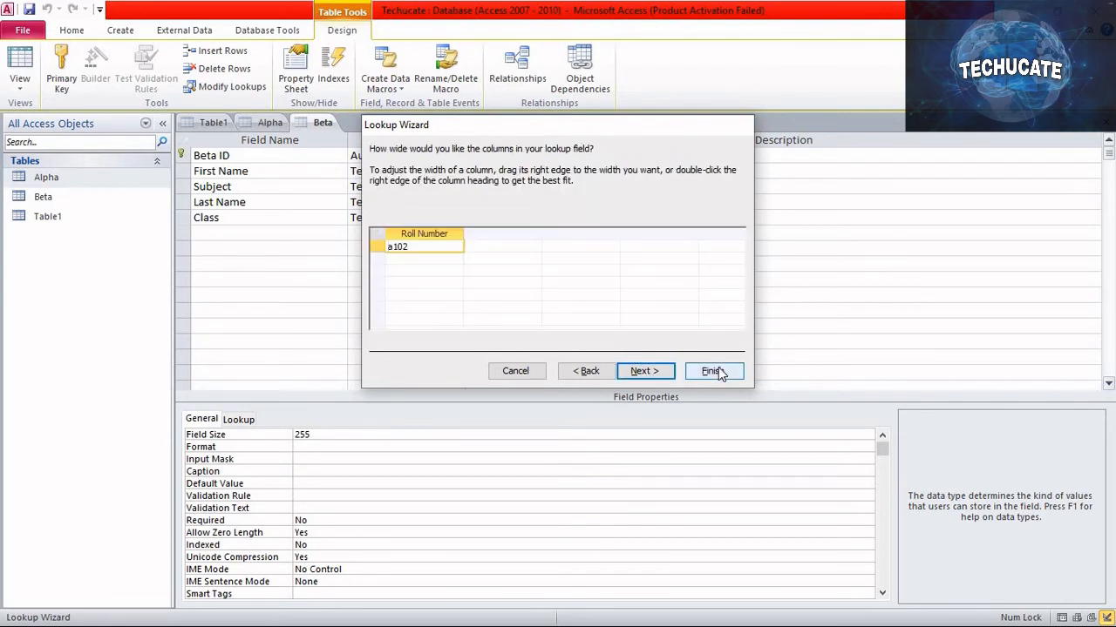
{"action": "left_click", "coordinate": [714, 372]}
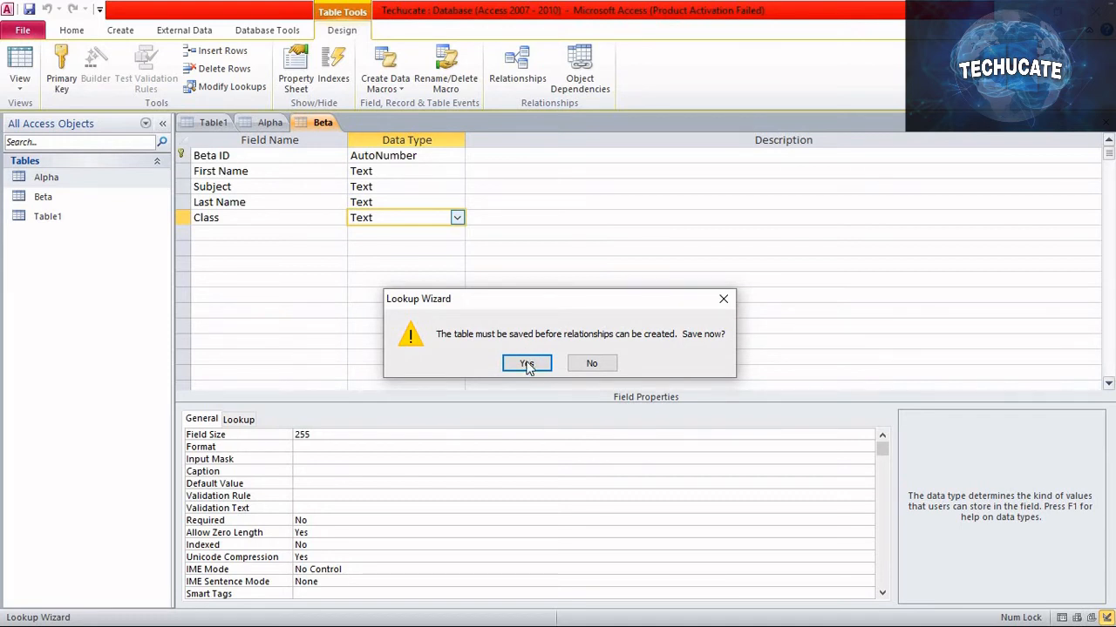
{"action": "left_click", "coordinate": [526, 359]}
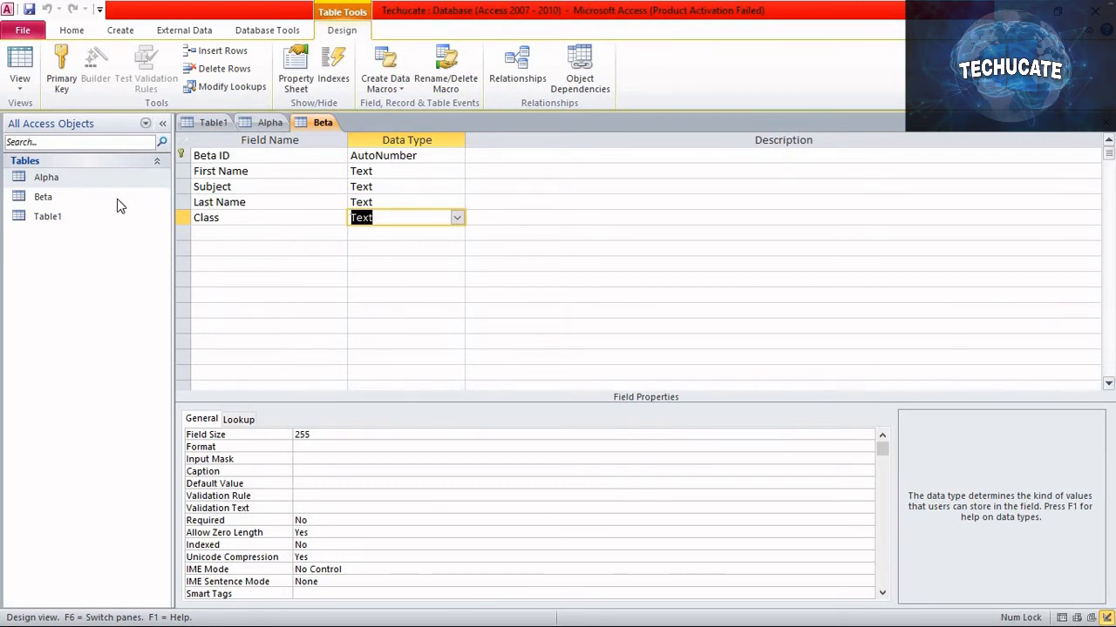
Try to delete Table1 from the database while it is still open
{"action": "left_click", "coordinate": [85, 223]}
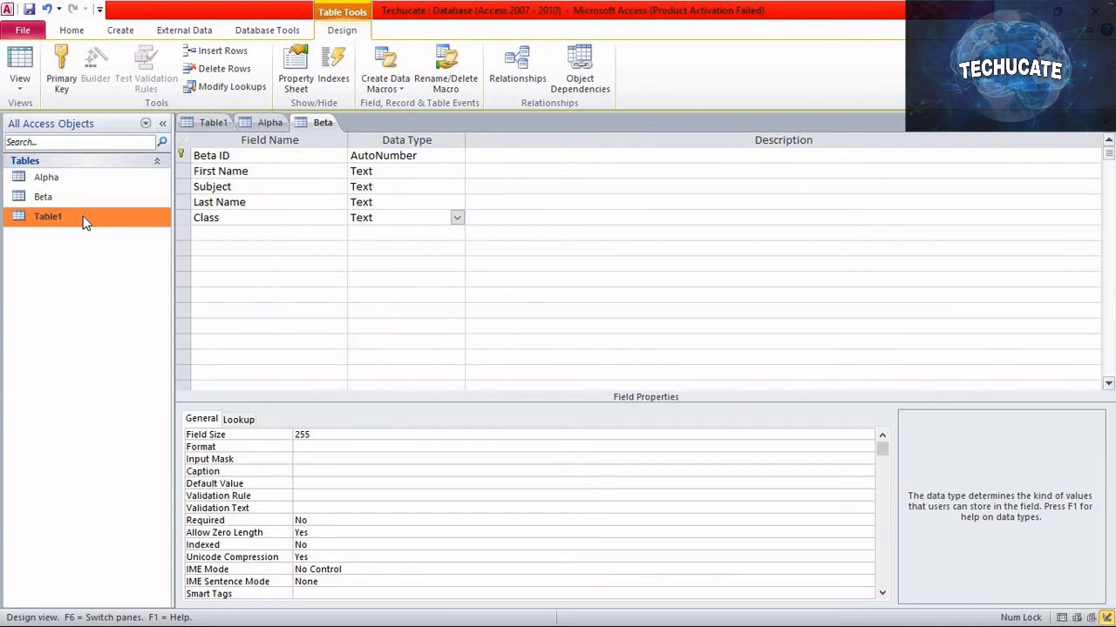
{"action": "right_click", "coordinate": [86, 223]}
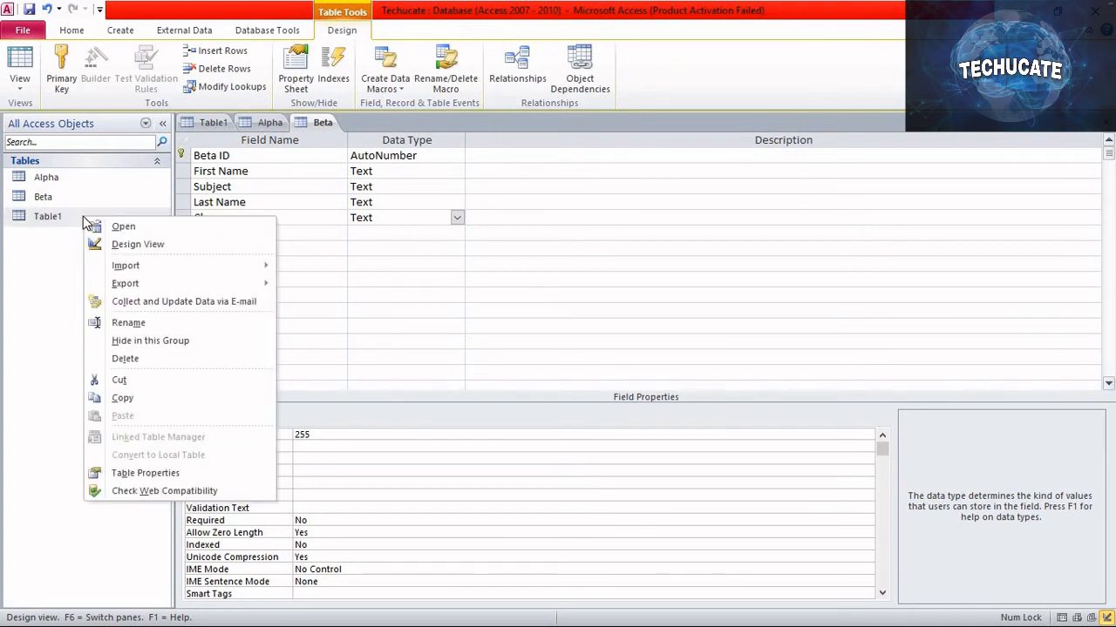
{"action": "left_click", "coordinate": [126, 359]}
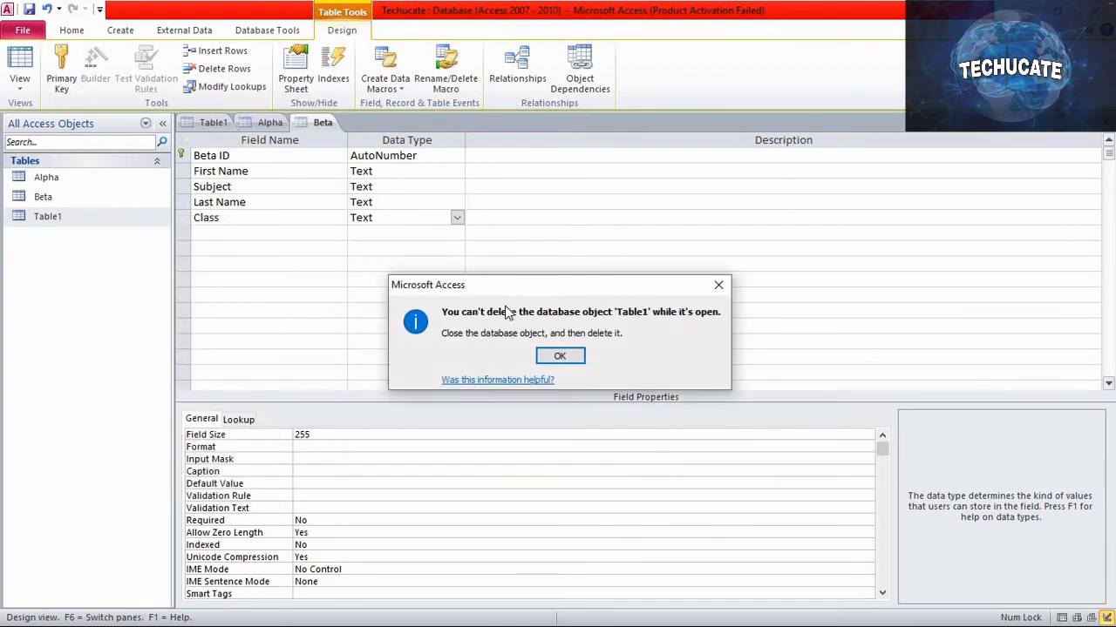
{"action": "left_click", "coordinate": [562, 357]}
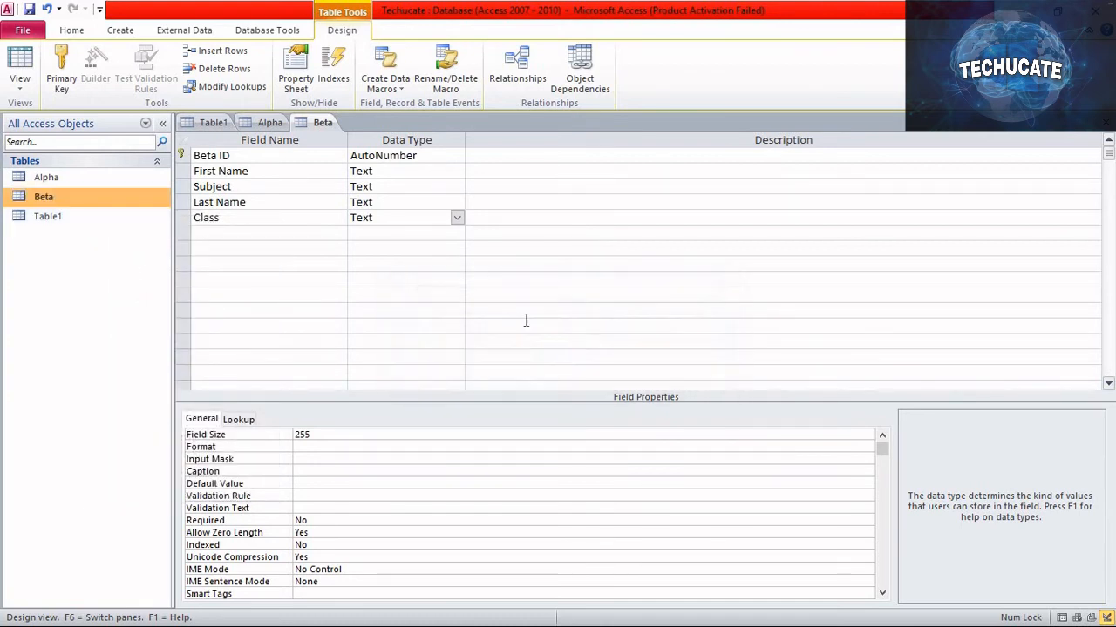
Close Table1 and delete it from the database
{"action": "left_click", "coordinate": [211, 123]}
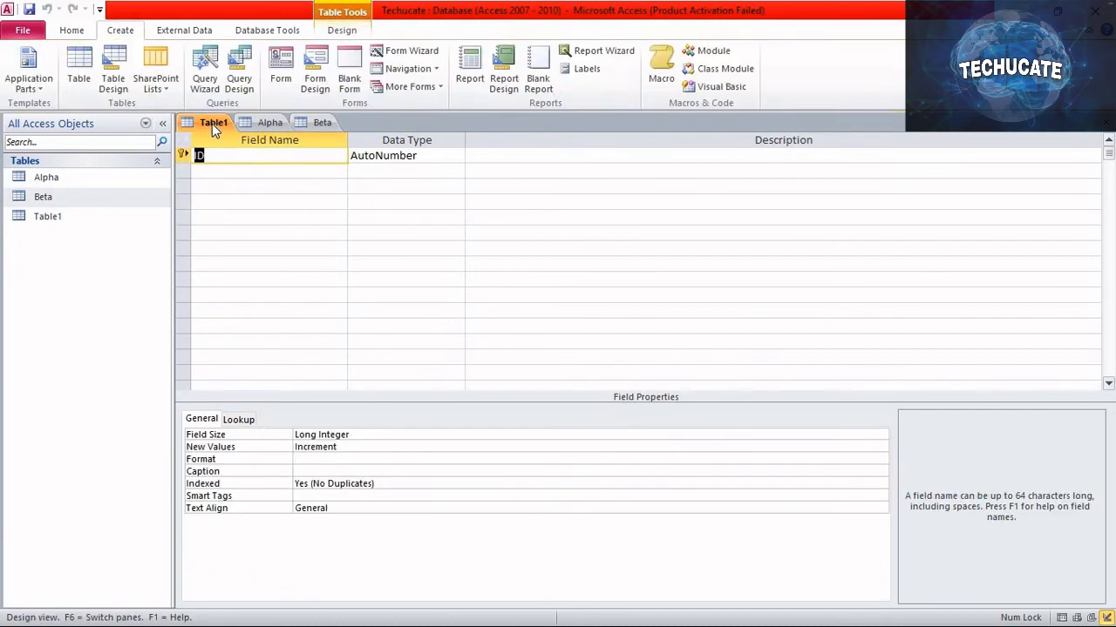
{"action": "right_click", "coordinate": [212, 123]}
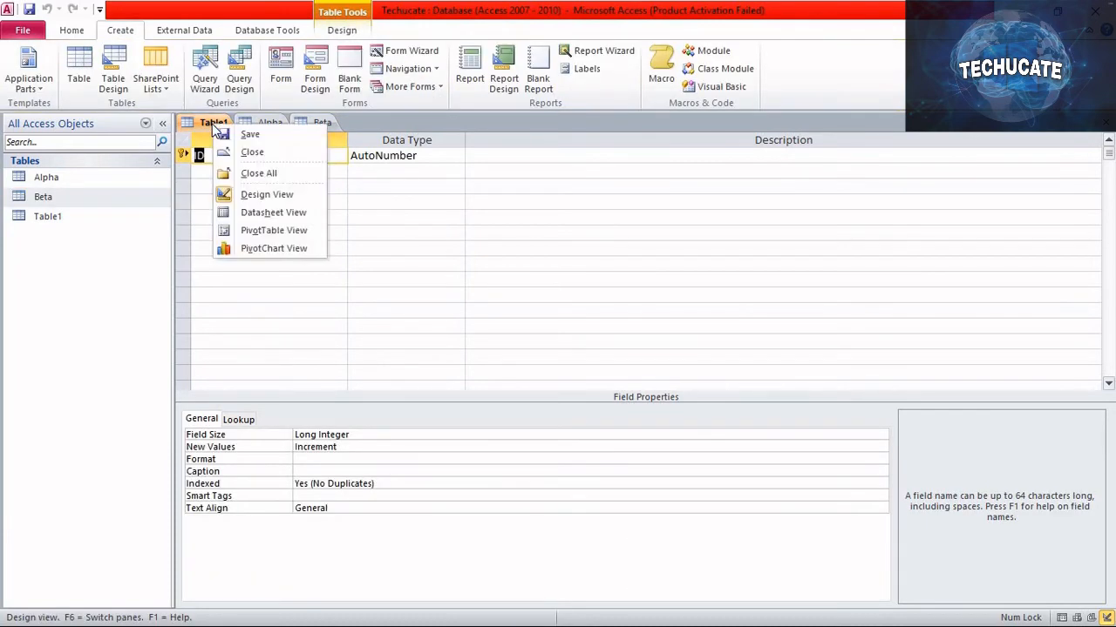
{"action": "left_click", "coordinate": [250, 156]}
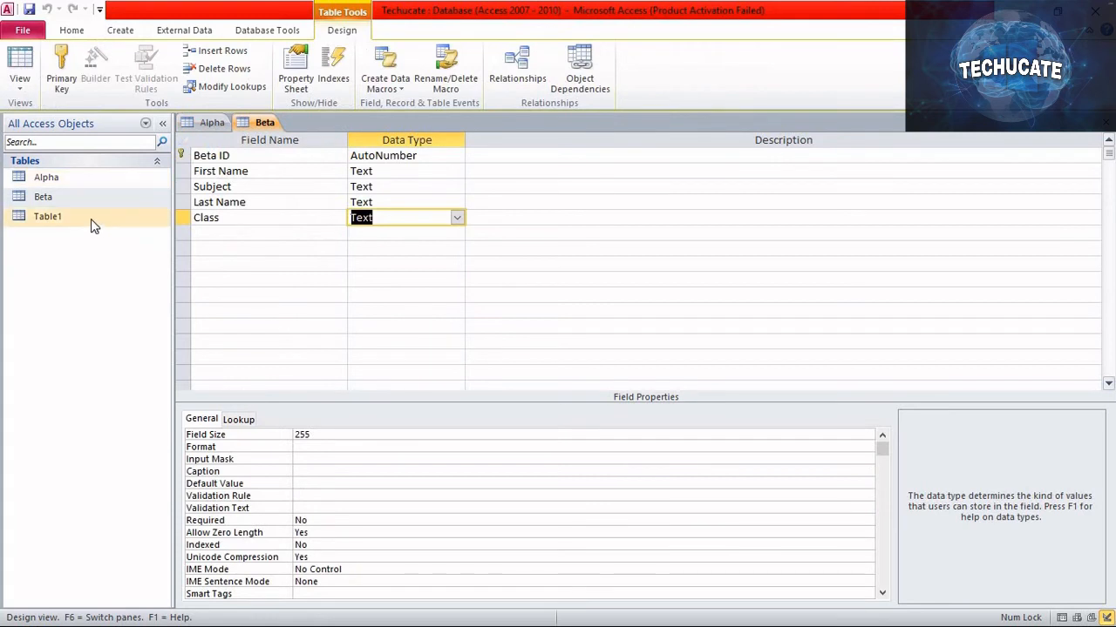
{"action": "right_click", "coordinate": [90, 218]}
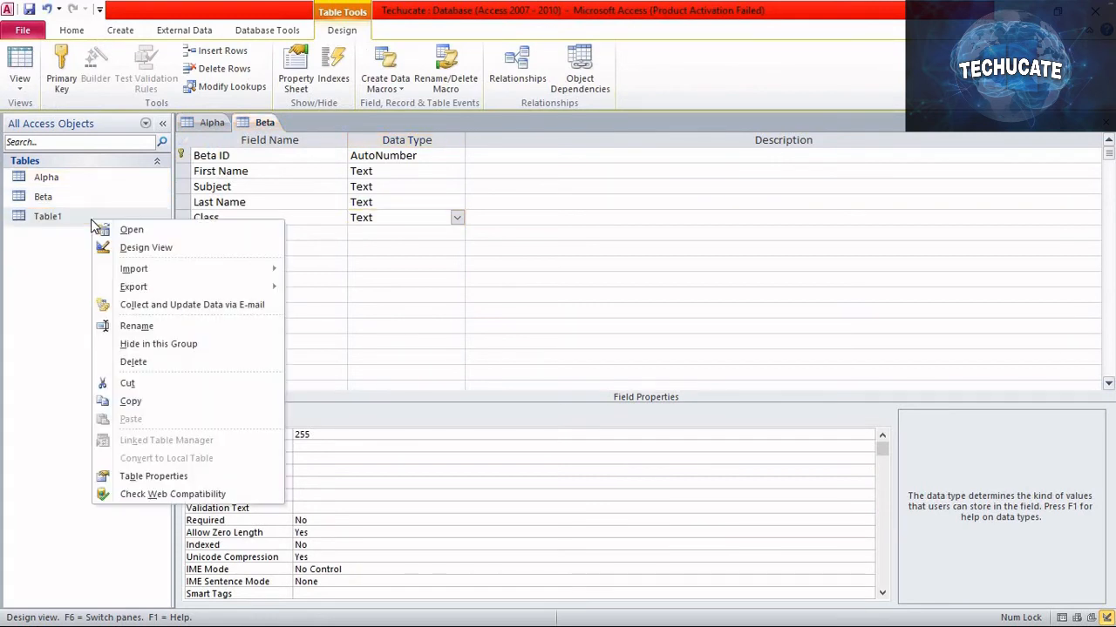
{"action": "left_click", "coordinate": [137, 362]}
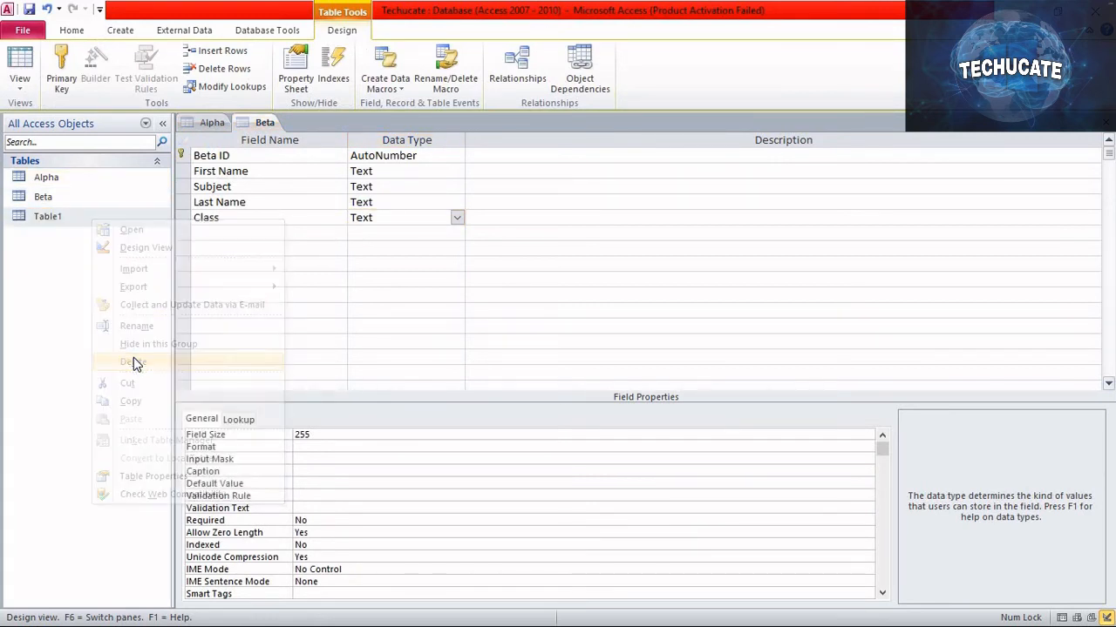
{"action": "left_click", "coordinate": [496, 366]}
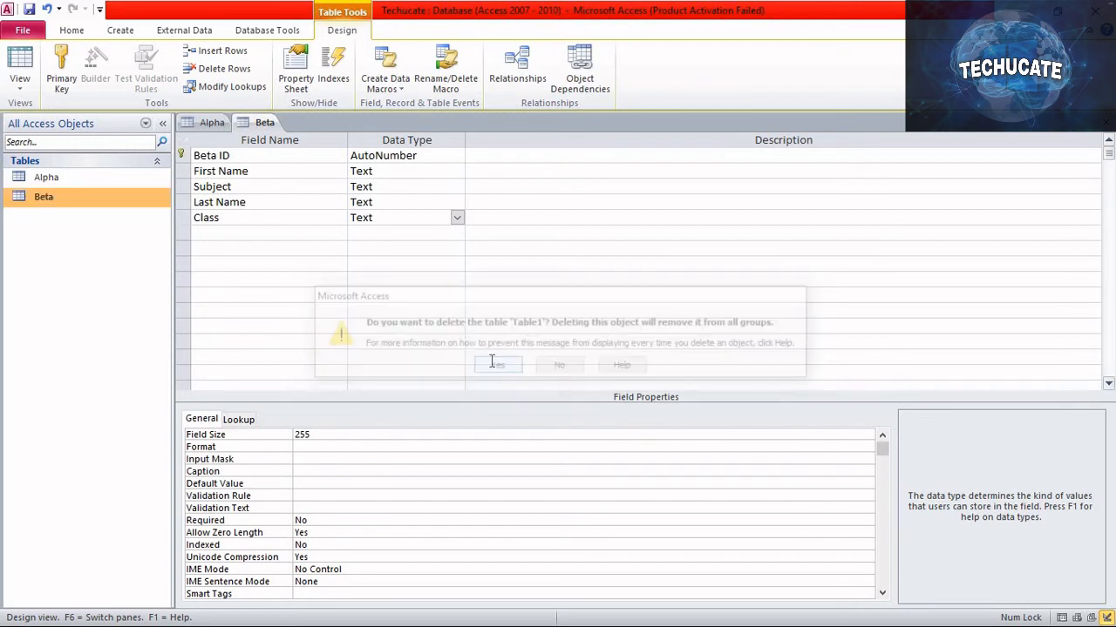
{"action": "left_click", "coordinate": [267, 264]}
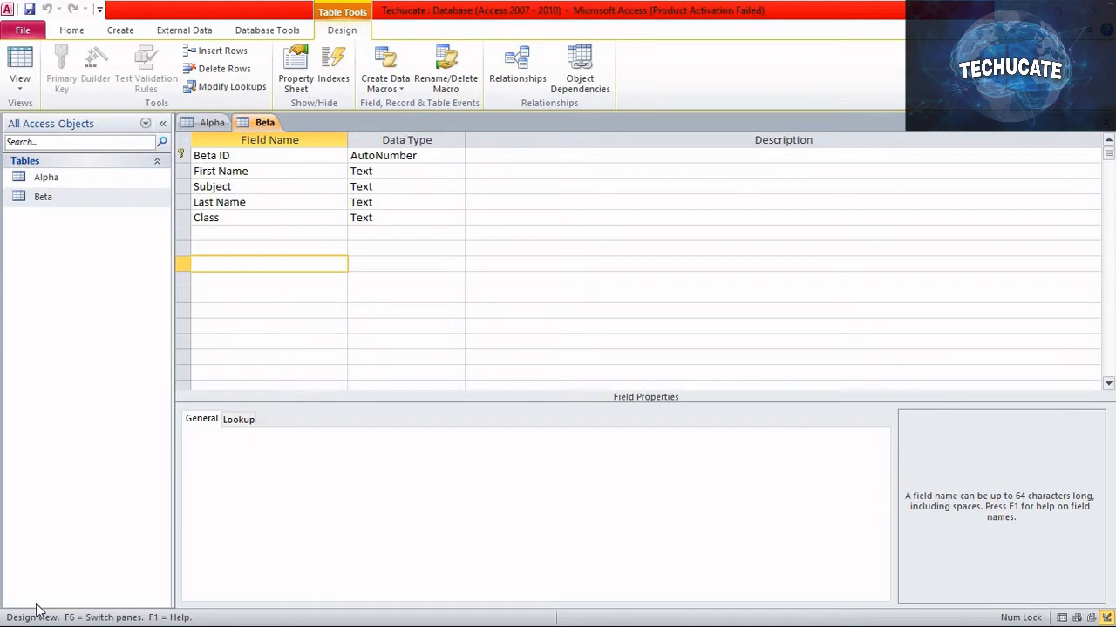
Open the database's relationships and clear the layout
{"action": "left_click", "coordinate": [263, 33]}
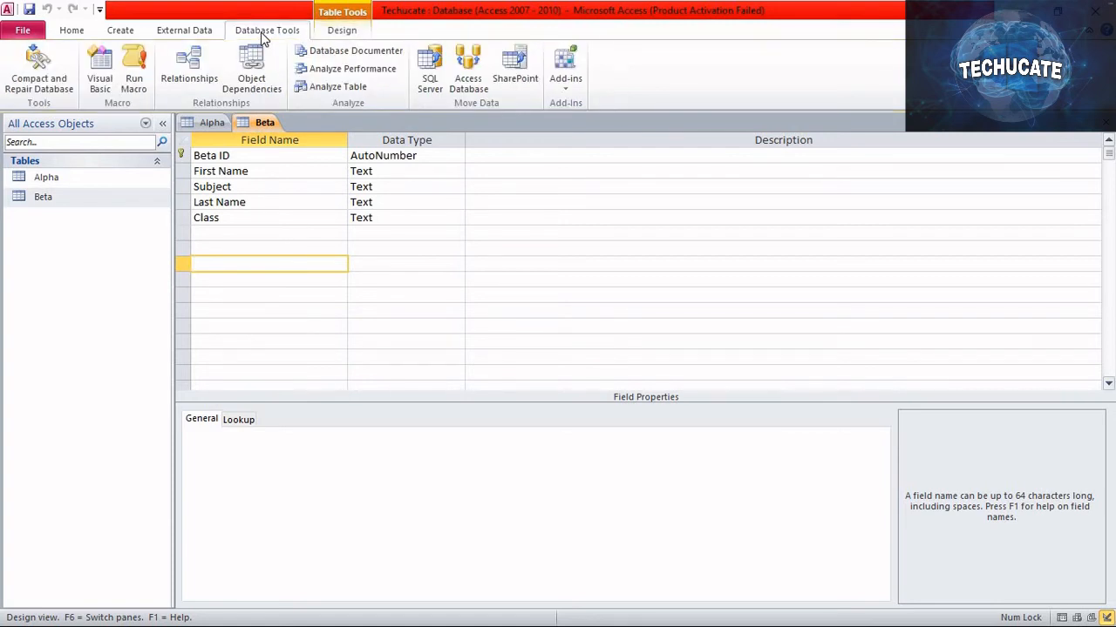
{"action": "left_click", "coordinate": [179, 74]}
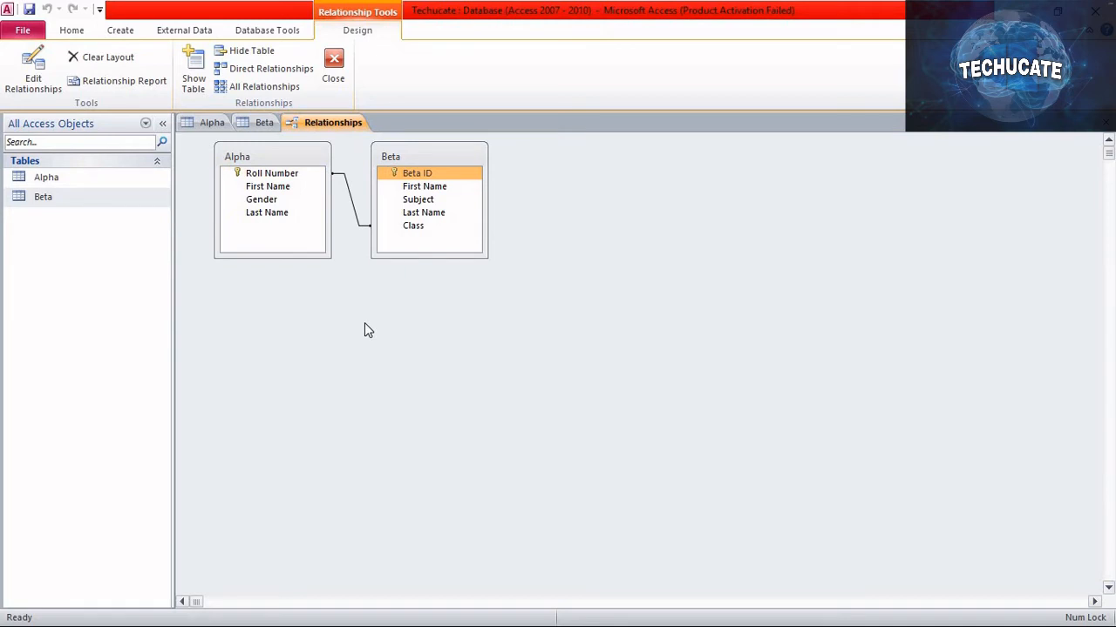
{"action": "left_click", "coordinate": [105, 58]}
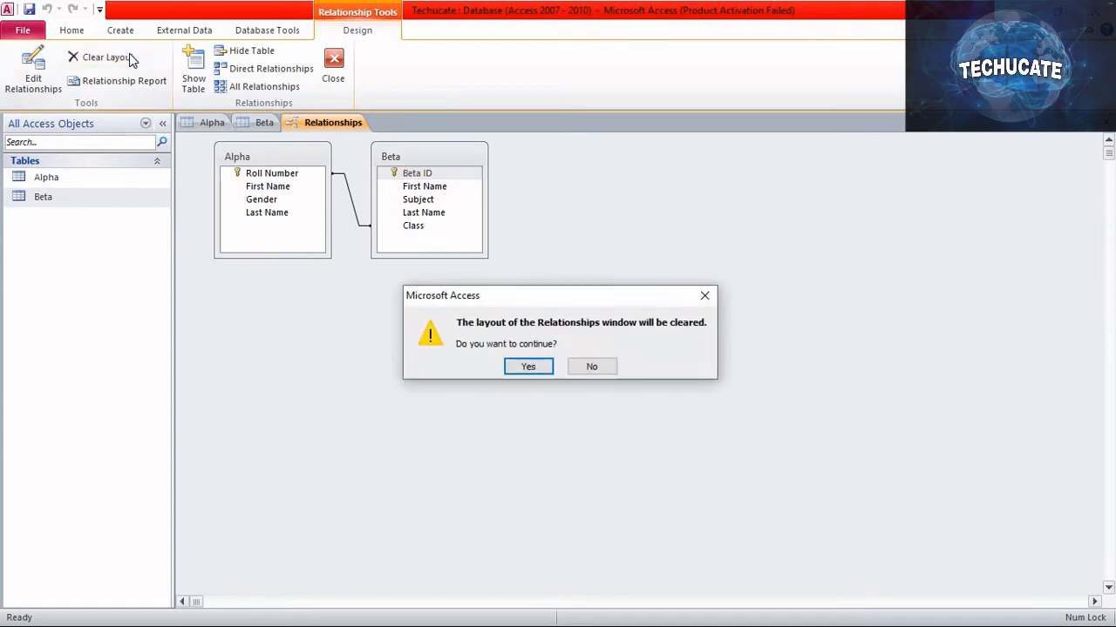
{"action": "left_click", "coordinate": [529, 367]}
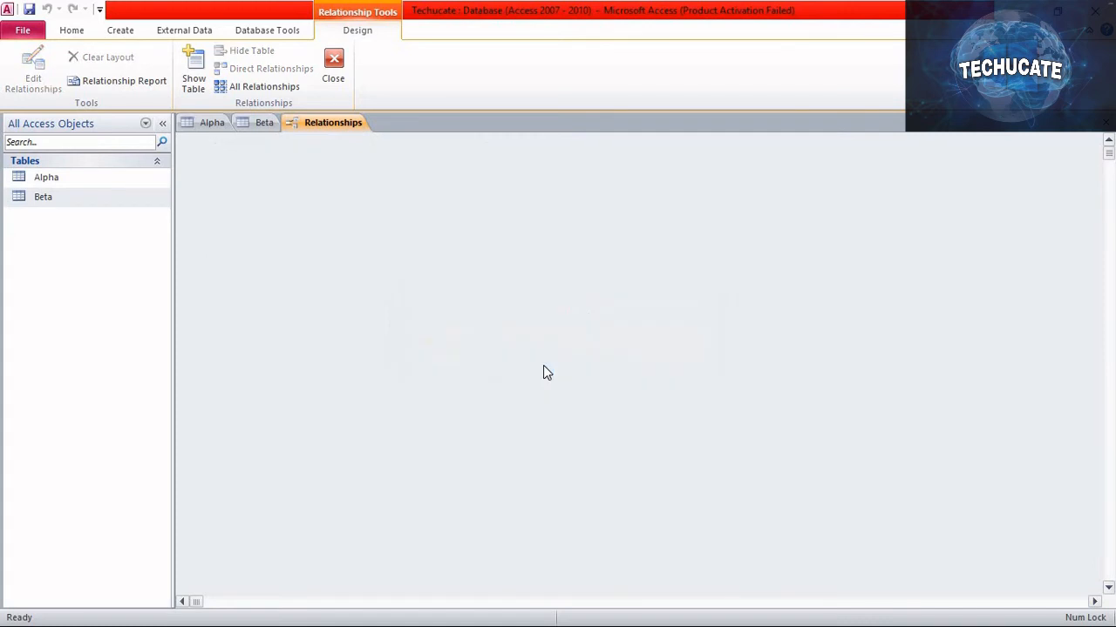
Add the Alpha table to the relationships layout and show its direct relationships
{"action": "right_click", "coordinate": [543, 373]}
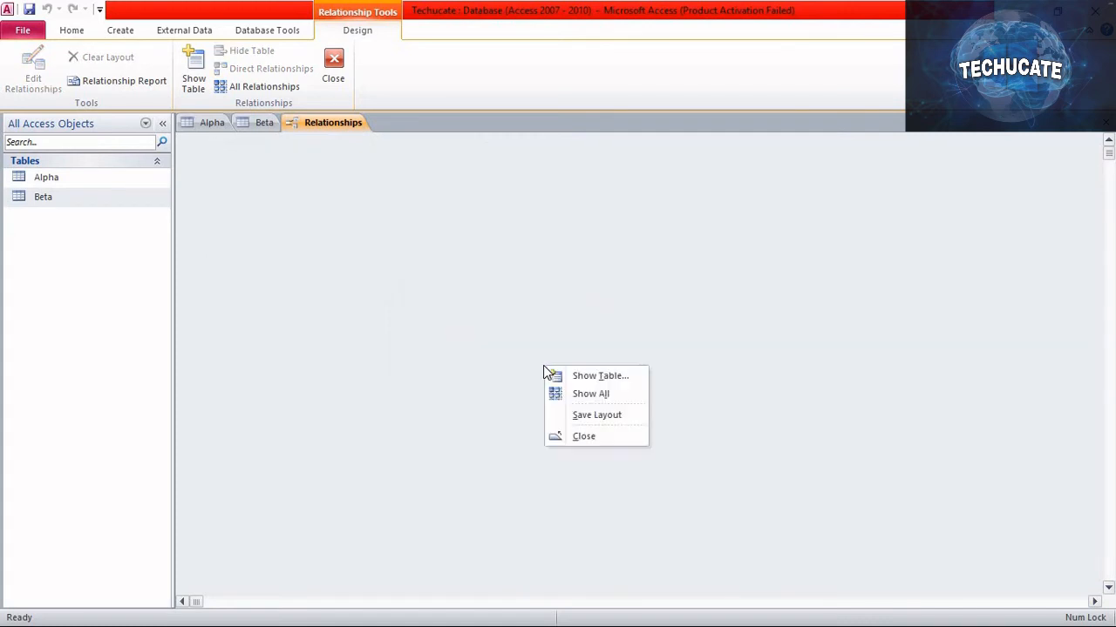
{"action": "left_click", "coordinate": [575, 376]}
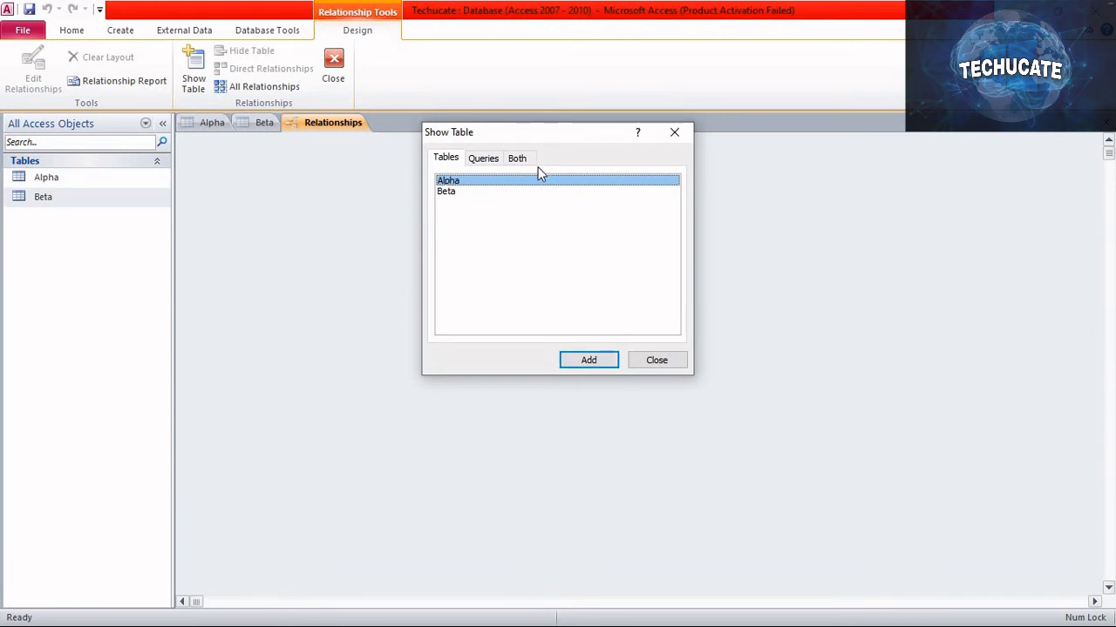
{"action": "left_click", "coordinate": [590, 361]}
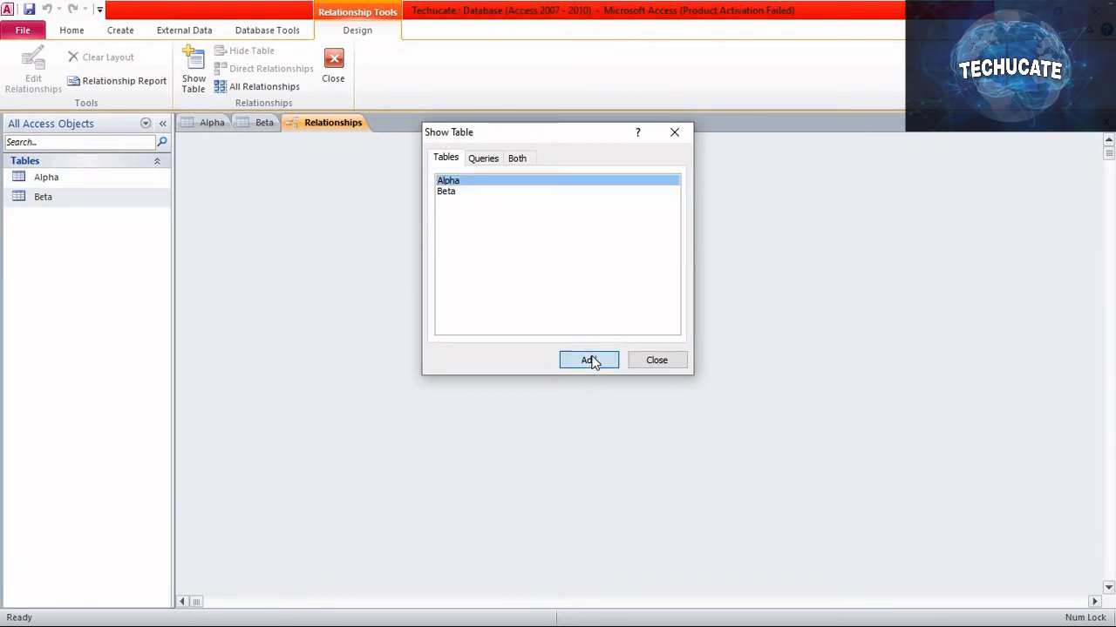
{"action": "left_click", "coordinate": [667, 363]}
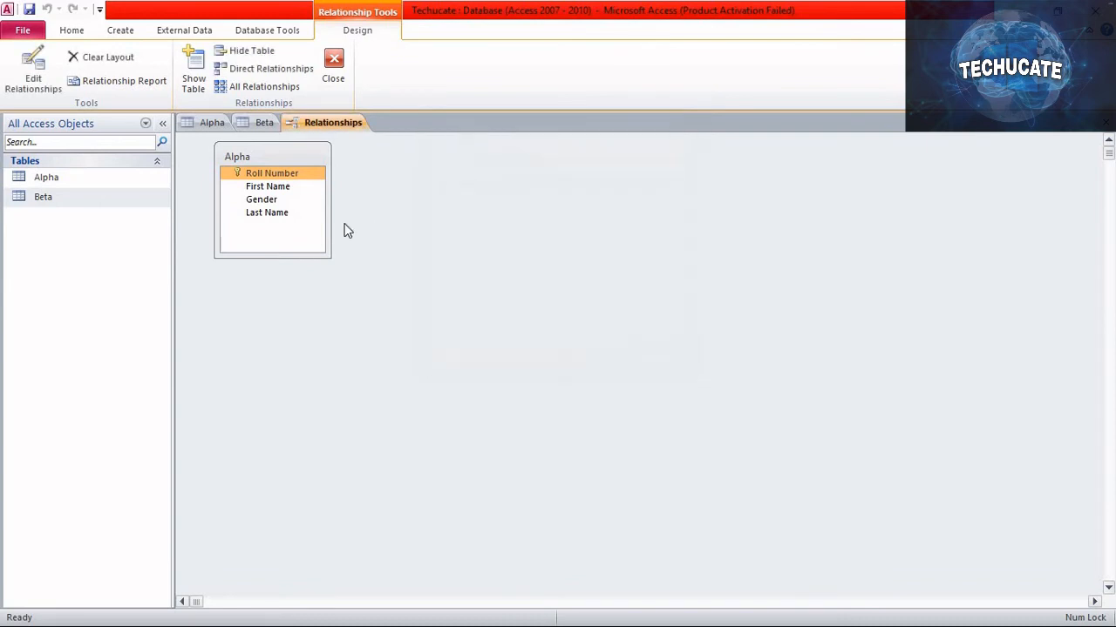
{"action": "right_click", "coordinate": [249, 151]}
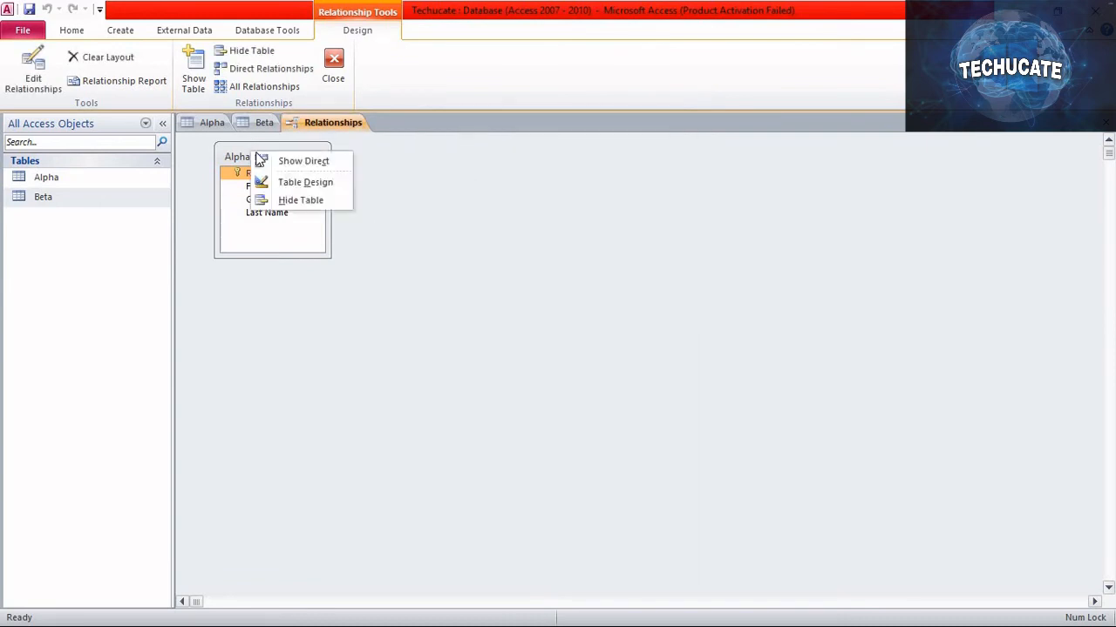
{"action": "left_click", "coordinate": [282, 161]}
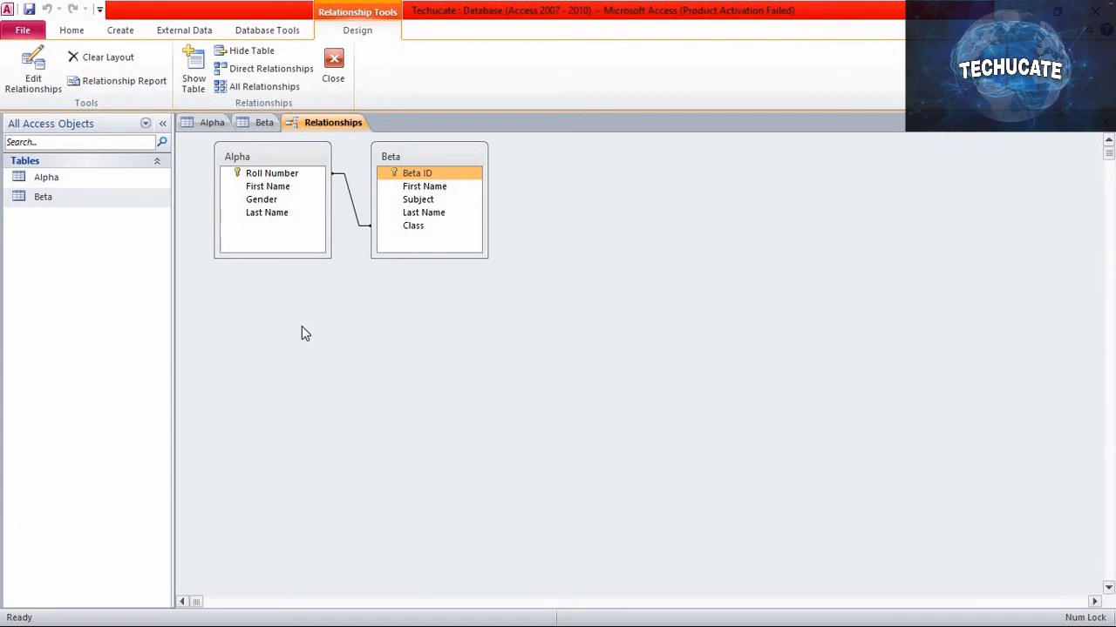
{"action": "left_click_drag", "start_coordinate": [254, 202], "coordinate": [326, 174]}
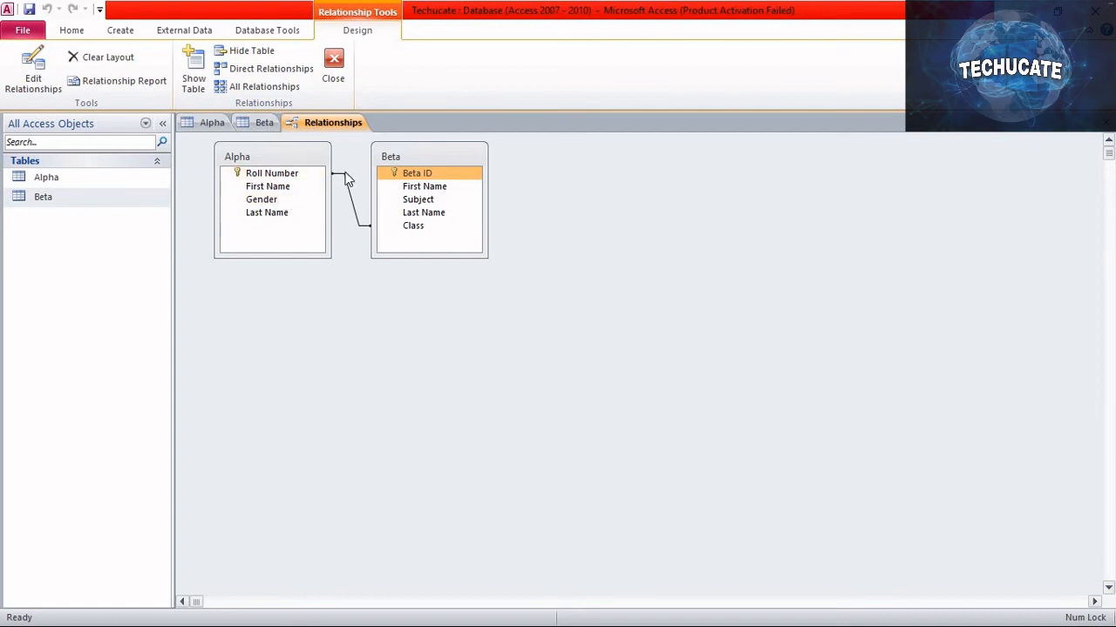
{"action": "left_click", "coordinate": [94, 180]}
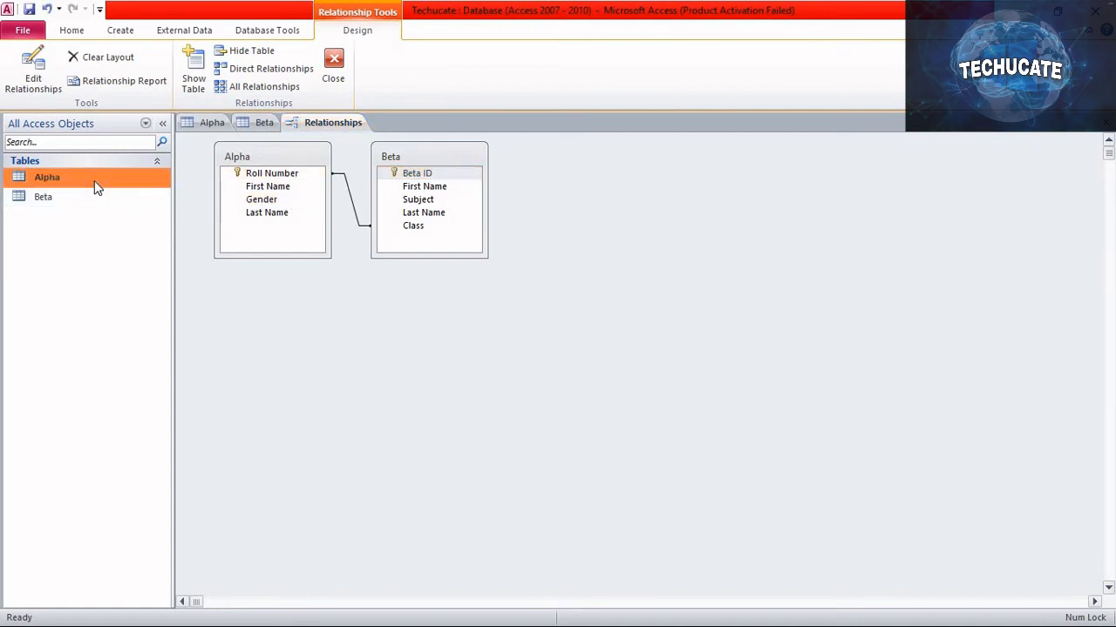
{"action": "right_click", "coordinate": [94, 181]}
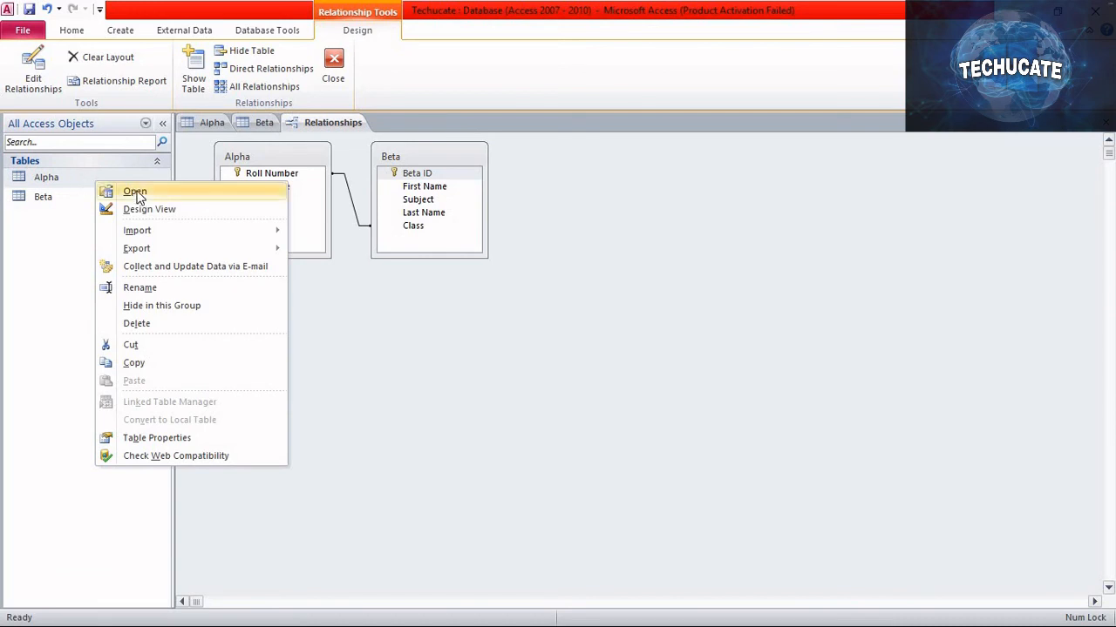
Open the Beta table in Design View
{"action": "left_click", "coordinate": [76, 200]}
{"action": "right_click", "coordinate": [75, 201]}
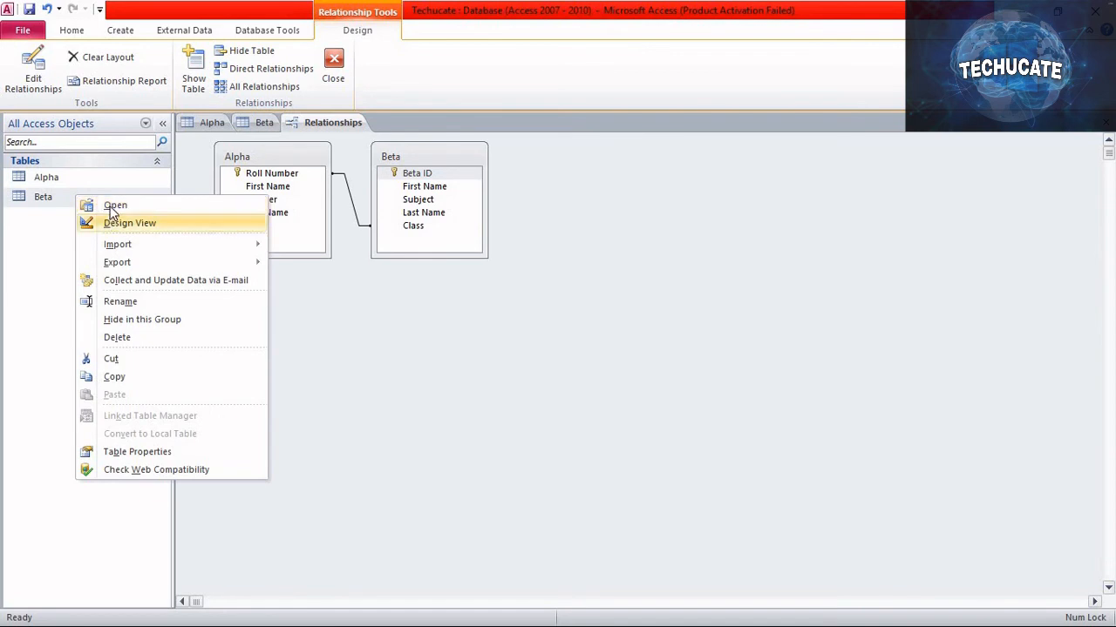
{"action": "left_click", "coordinate": [111, 224]}
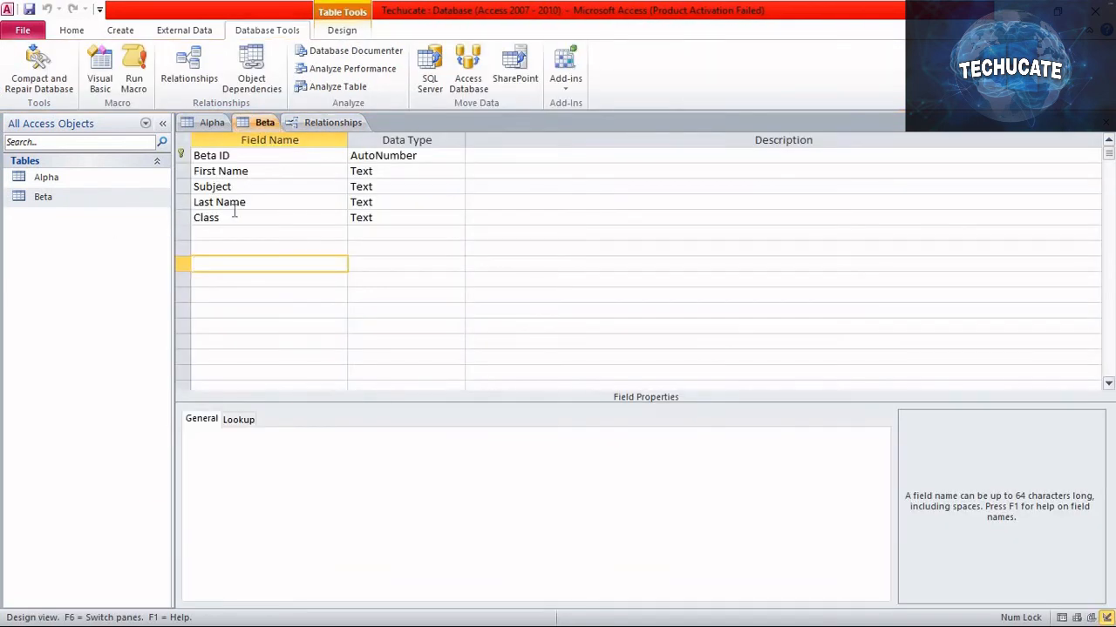
Try to delete the Class field from the Beta table while it is still part of a relationship
{"action": "left_click", "coordinate": [284, 220]}
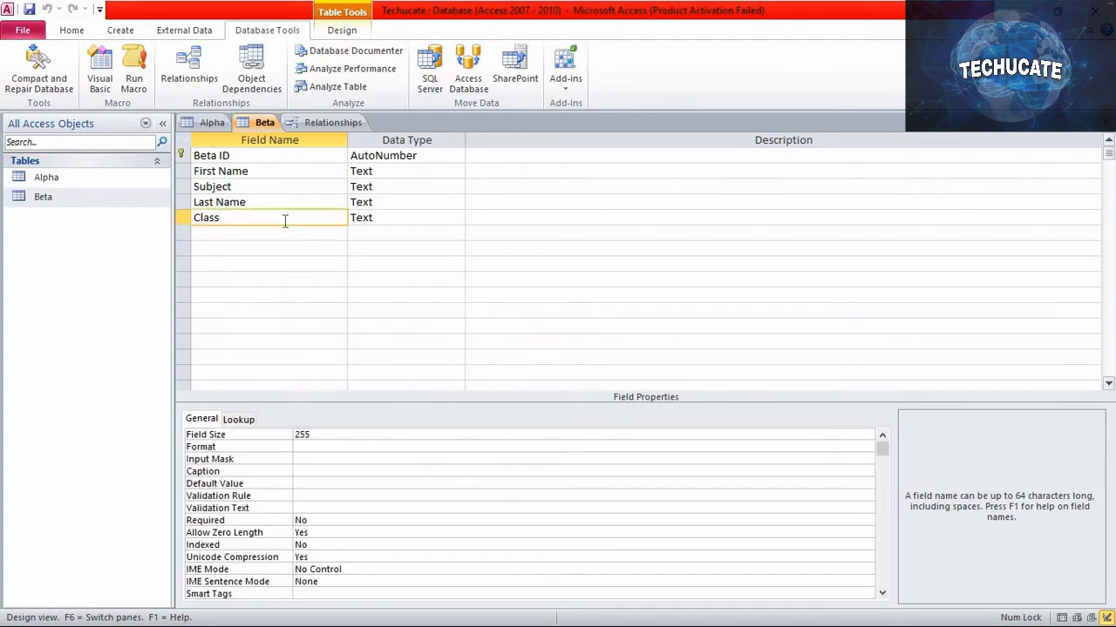
{"action": "right_click", "coordinate": [284, 220]}
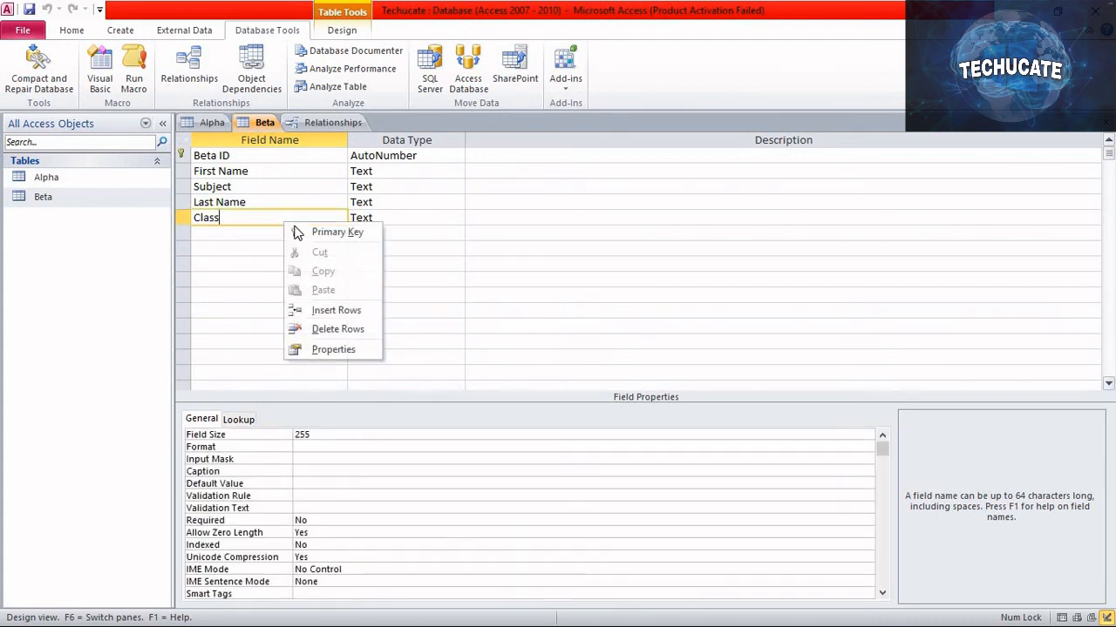
{"action": "left_click", "coordinate": [328, 332]}
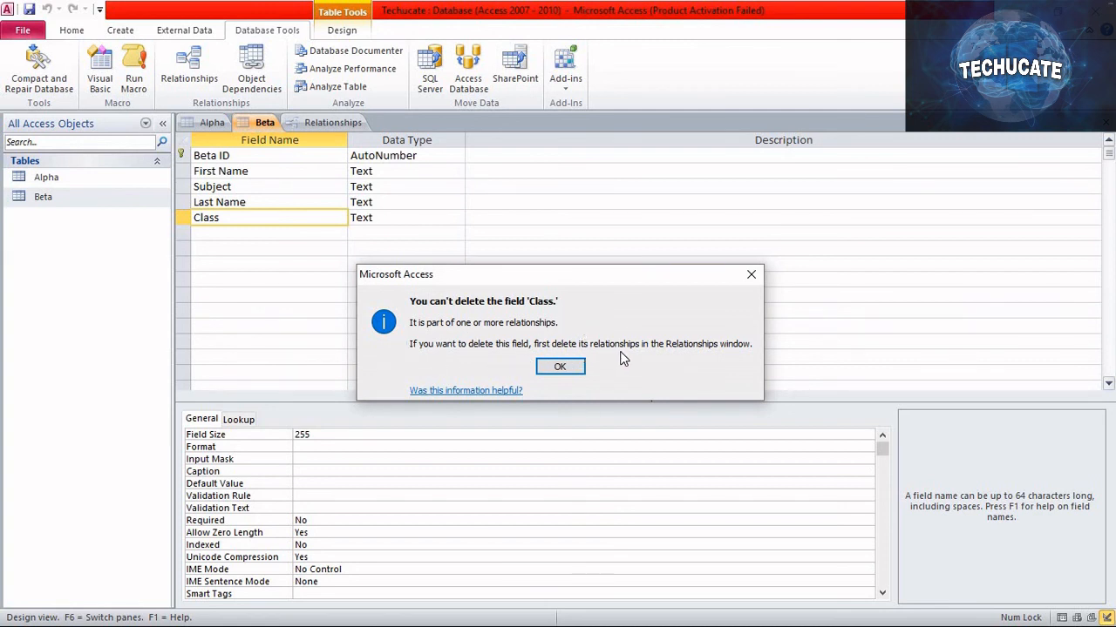
{"action": "left_click", "coordinate": [560, 368]}
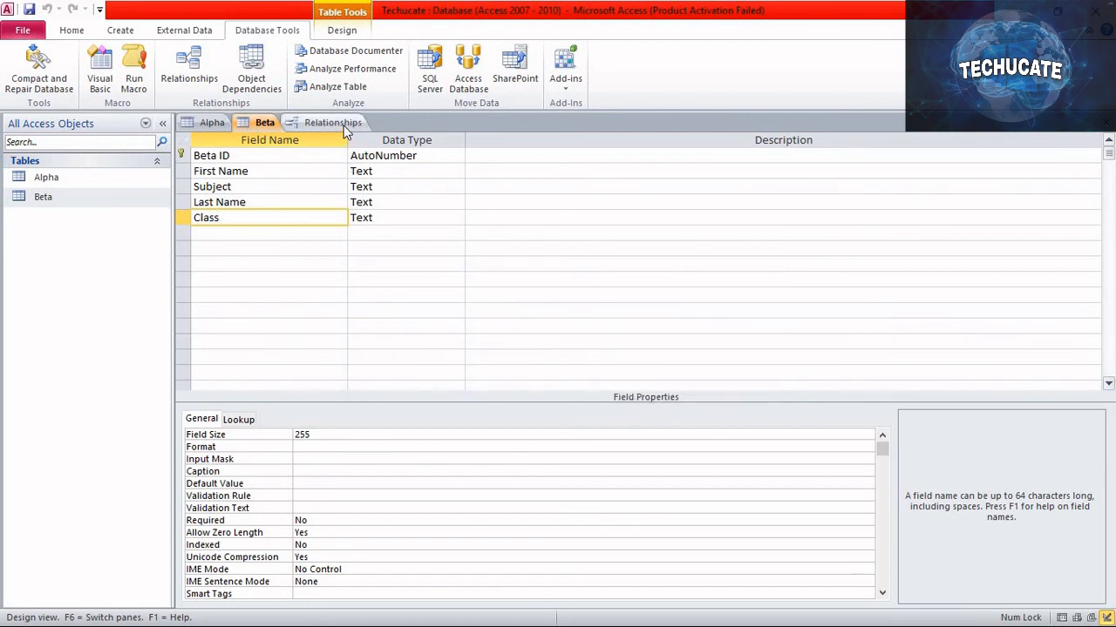
Permanently delete the relationship between Alpha's Roll Number field and Beta's Class field in the relationships layout
{"action": "left_click", "coordinate": [346, 127]}
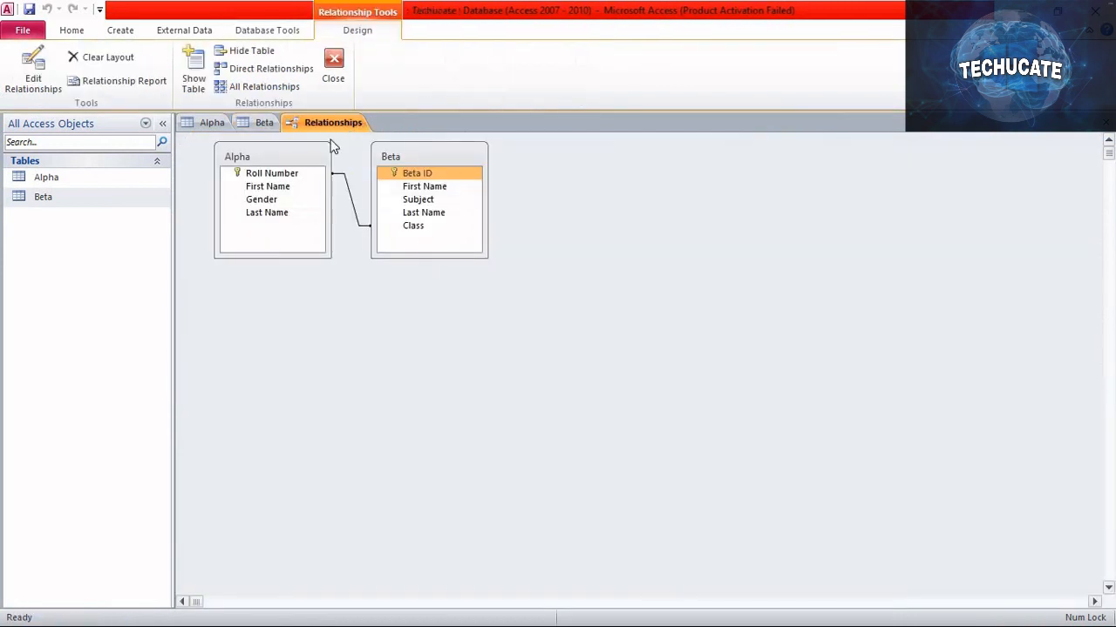
{"action": "left_click", "coordinate": [350, 197]}
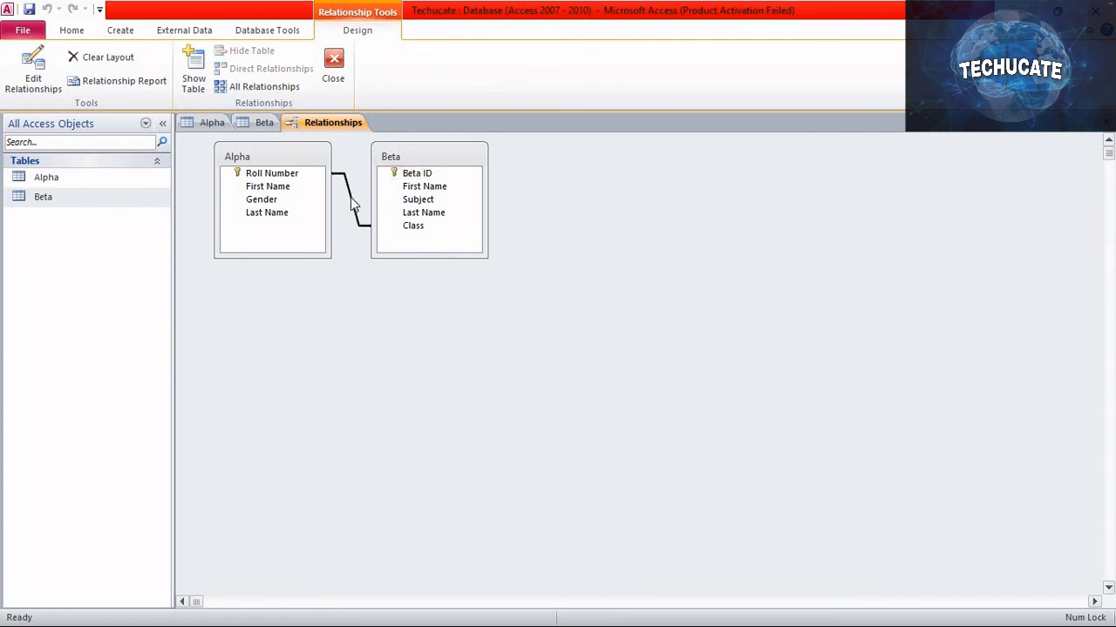
{"action": "right_click", "coordinate": [350, 197]}
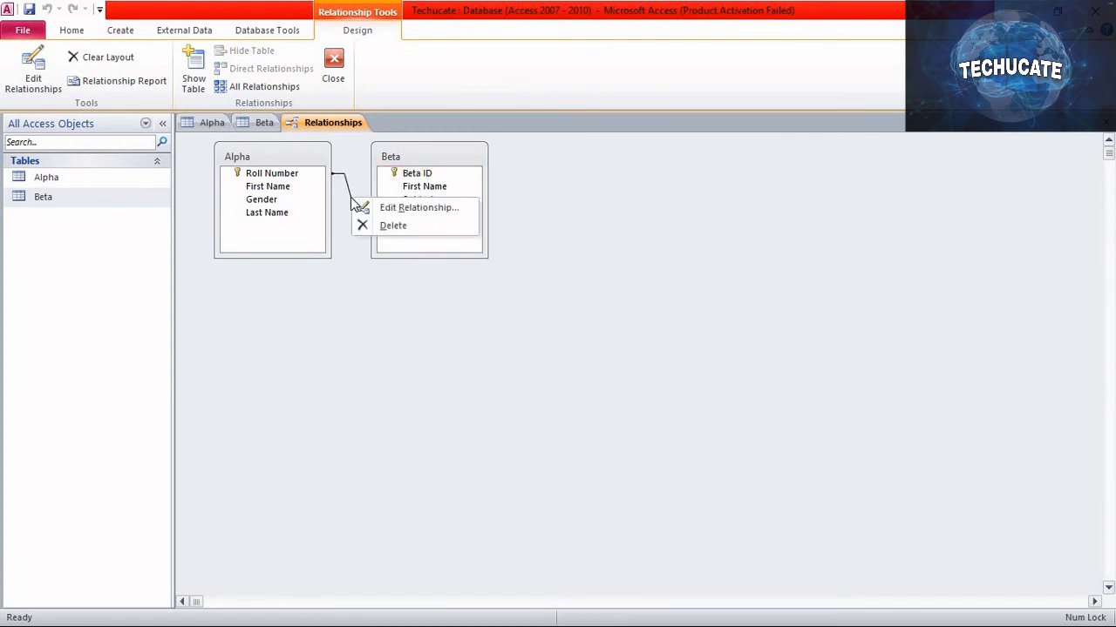
{"action": "left_click", "coordinate": [388, 228]}
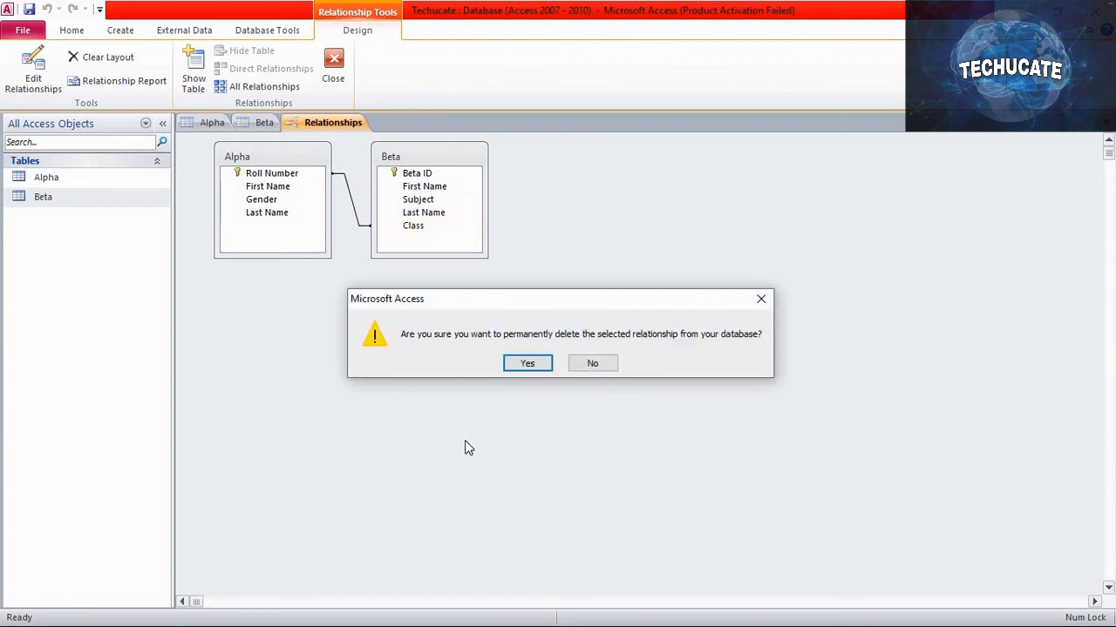
{"action": "left_click", "coordinate": [529, 364]}
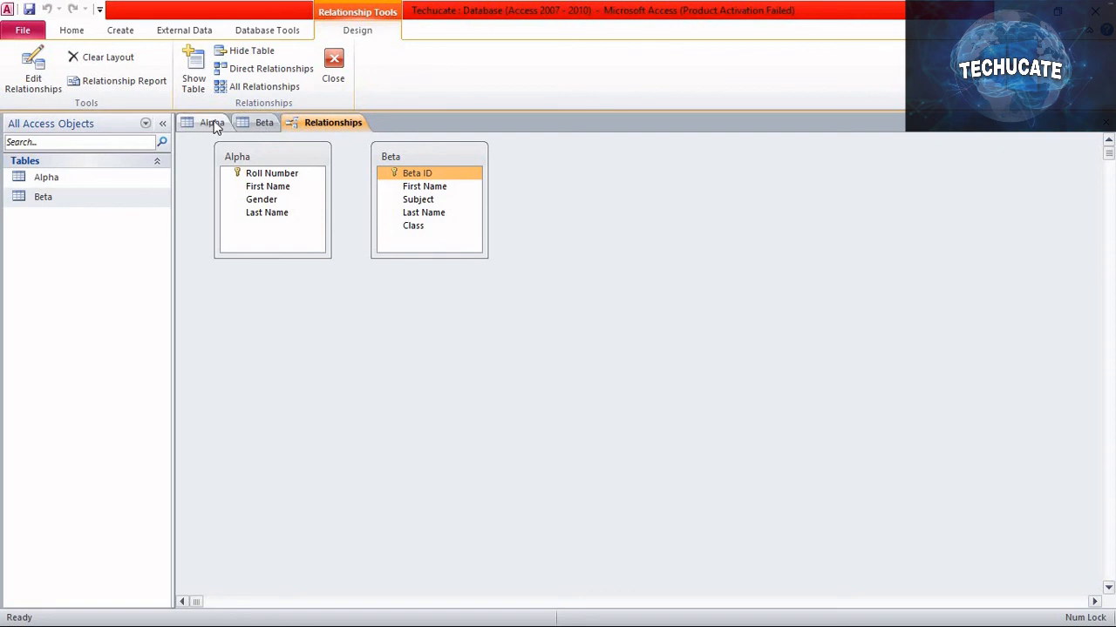
Delete the Class field from the Beta table's design and save the table
{"action": "left_click", "coordinate": [261, 123]}
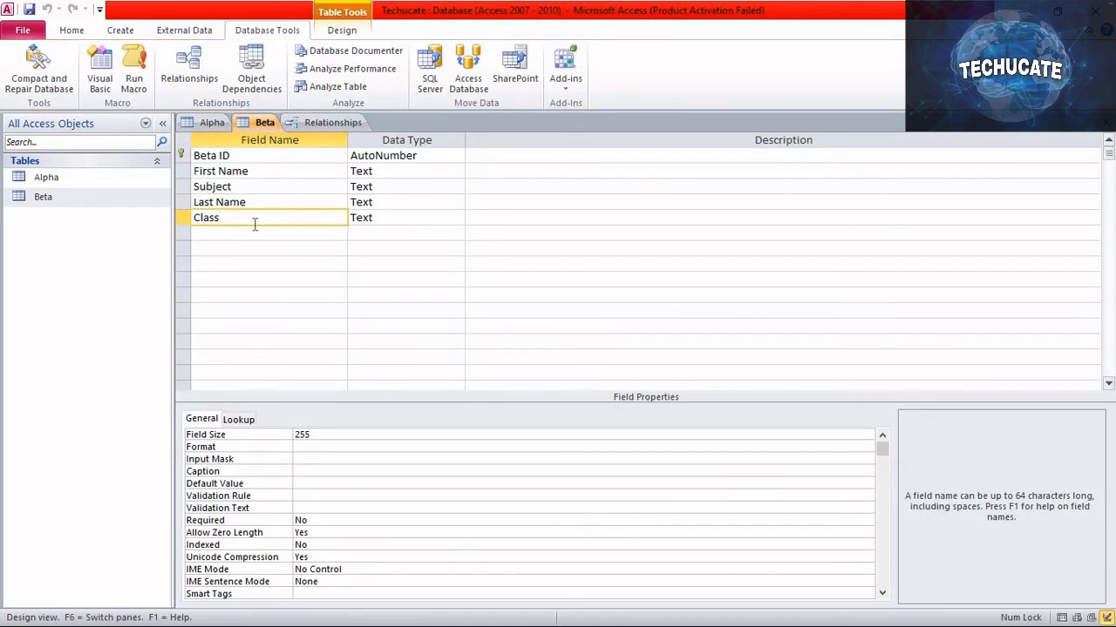
{"action": "right_click", "coordinate": [256, 220]}
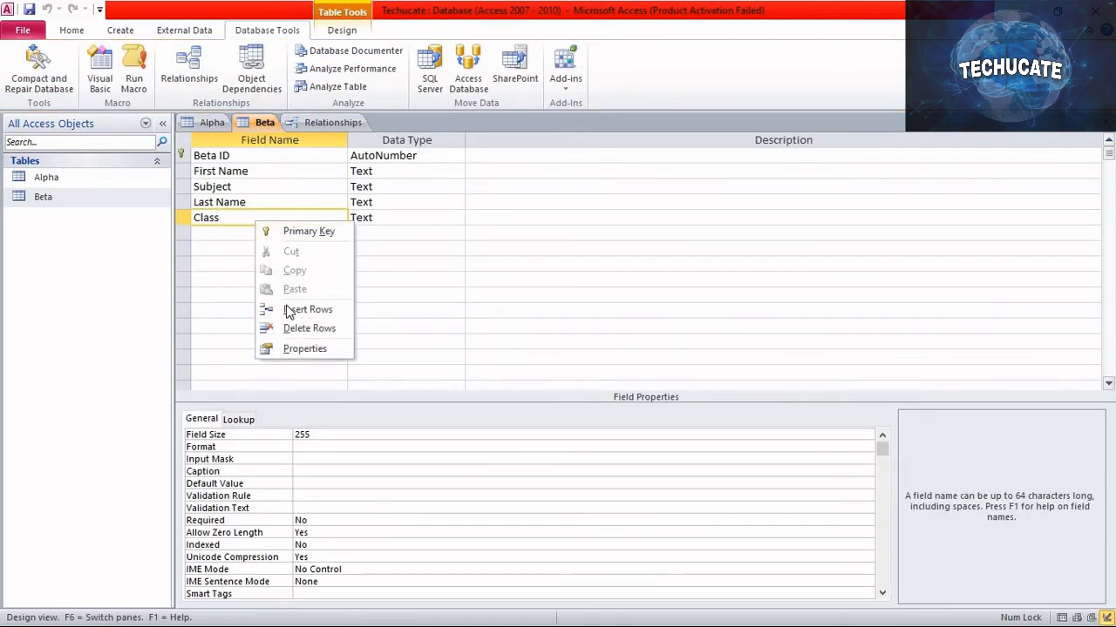
{"action": "left_click", "coordinate": [291, 329]}
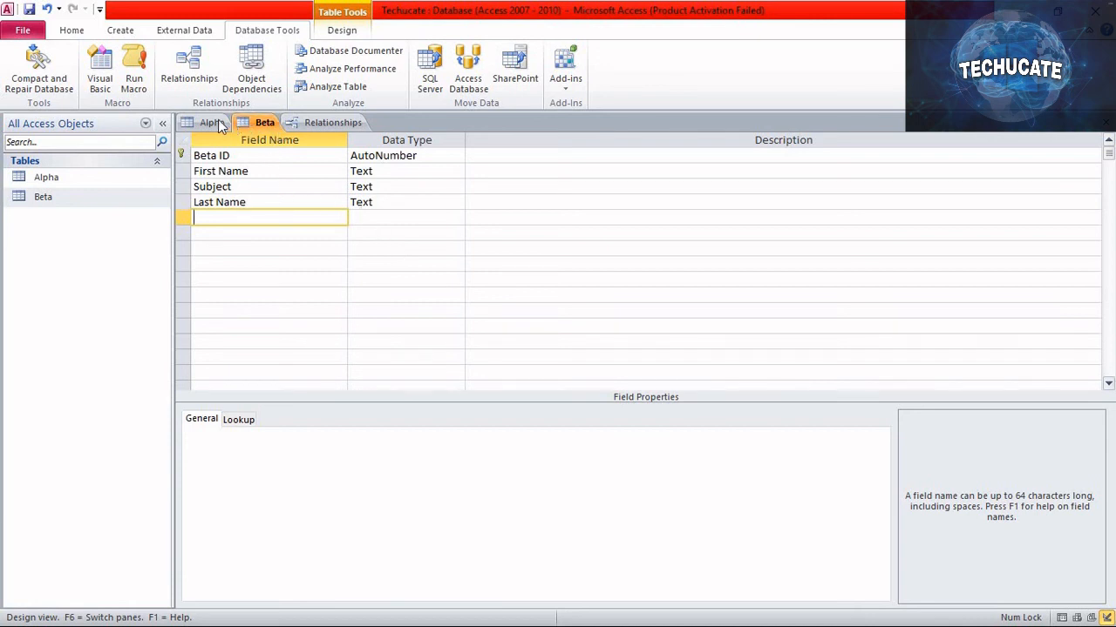
{"action": "right_click", "coordinate": [253, 125]}
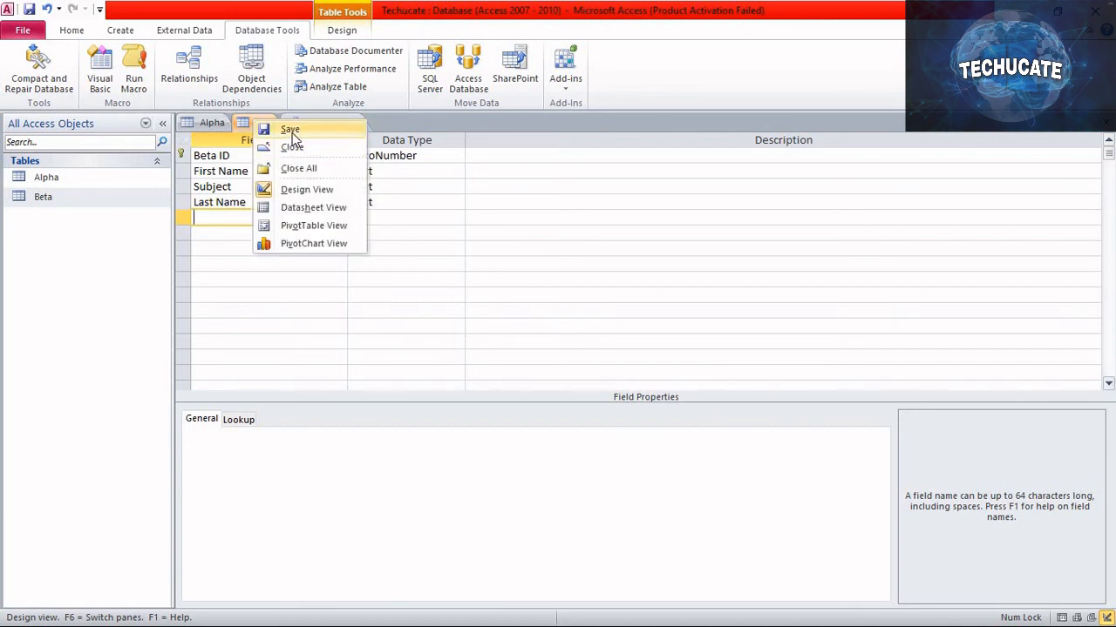
{"action": "left_click", "coordinate": [291, 131]}
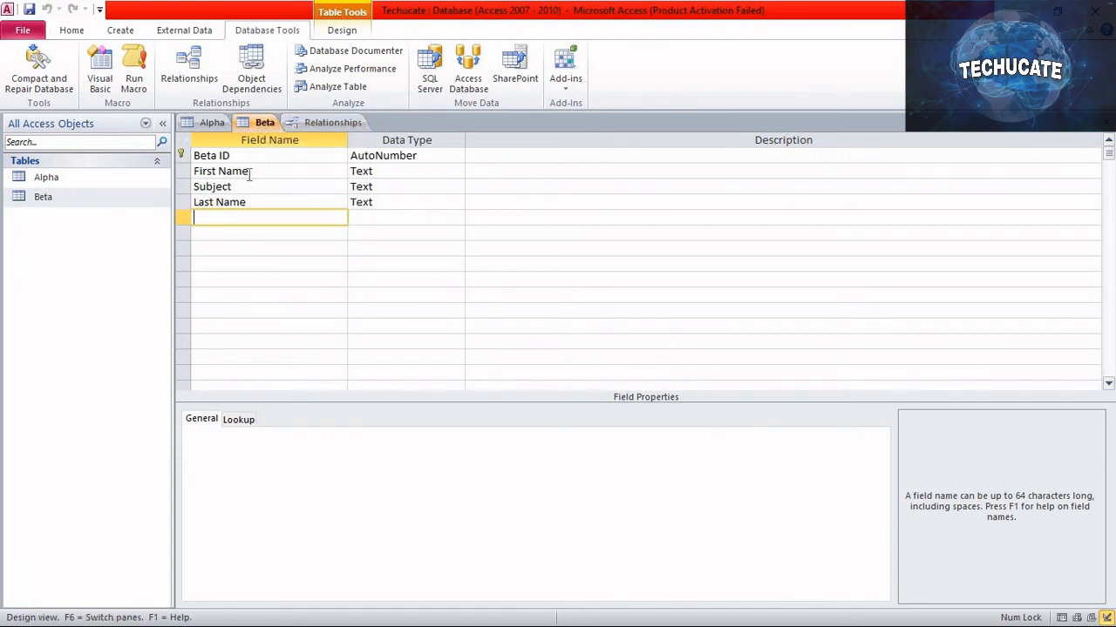